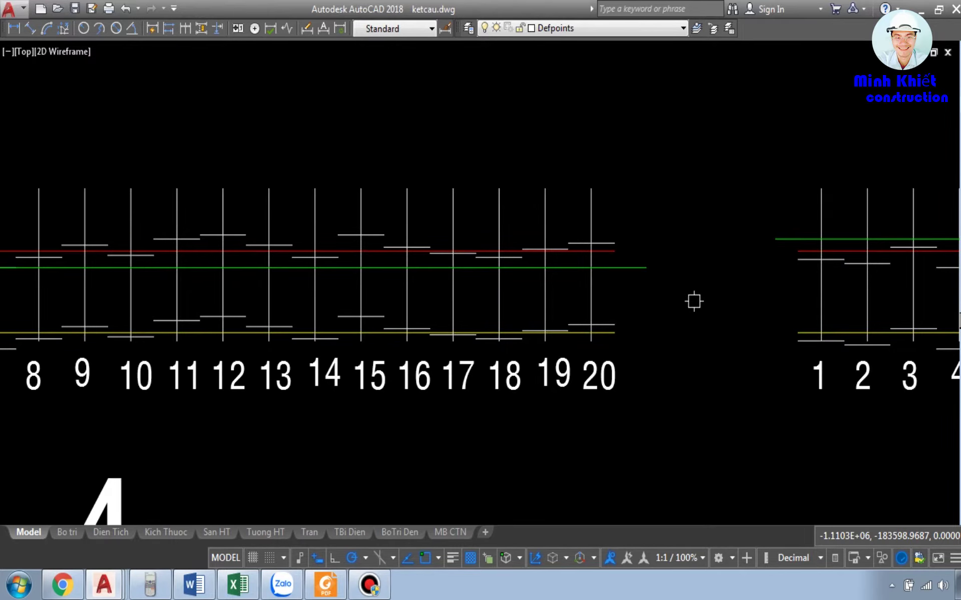
Delete the vertical dimensions beside point 1 of section 4
mouse_move(400, 504)
left_mouse_down()
mouse_move(418, 474)
mouse_move(413, 435)
left_mouse_up()
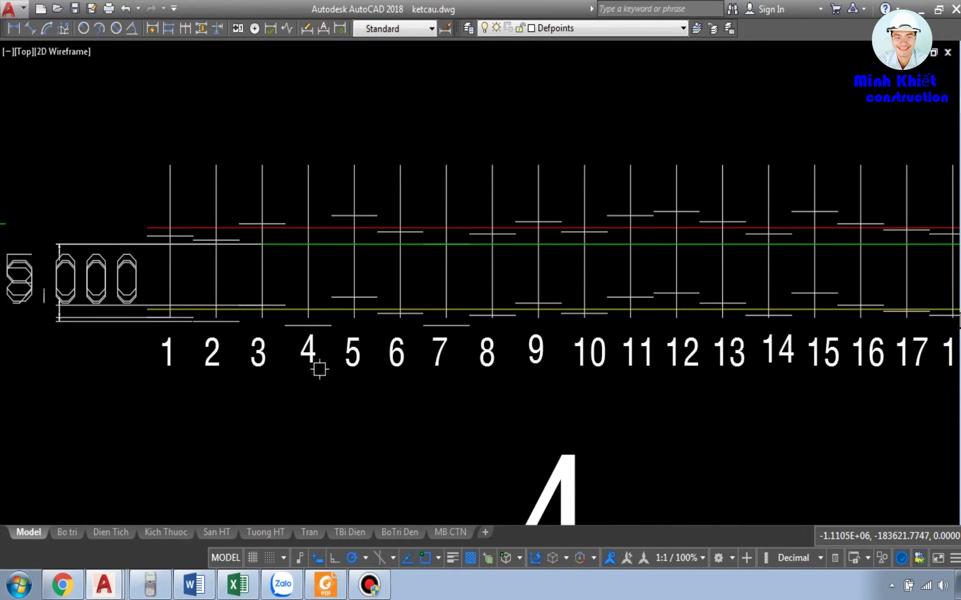
left_click_drag(195, 253, 393, 260)
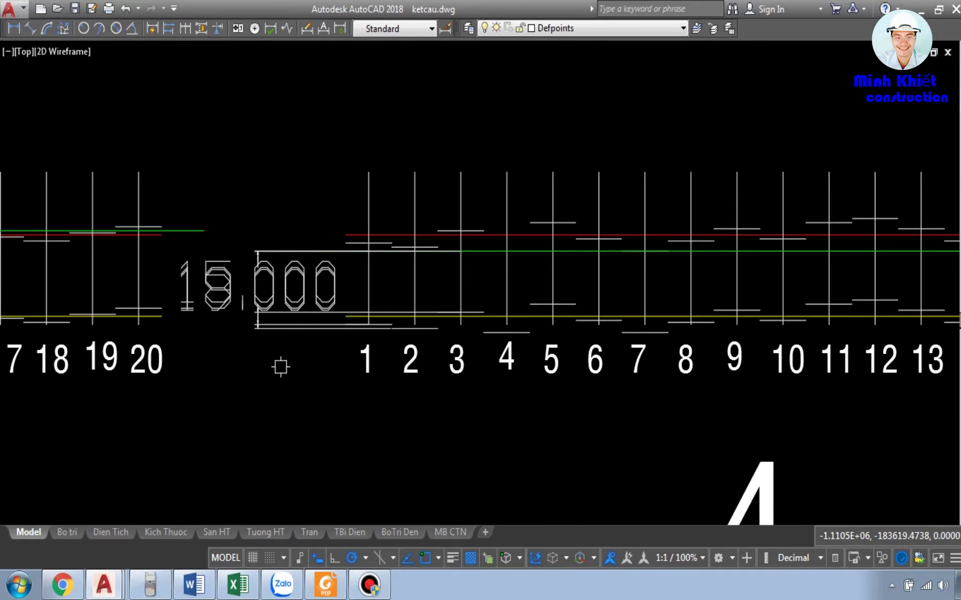
left_click(279, 333)
left_click(231, 230)
key("Delete")
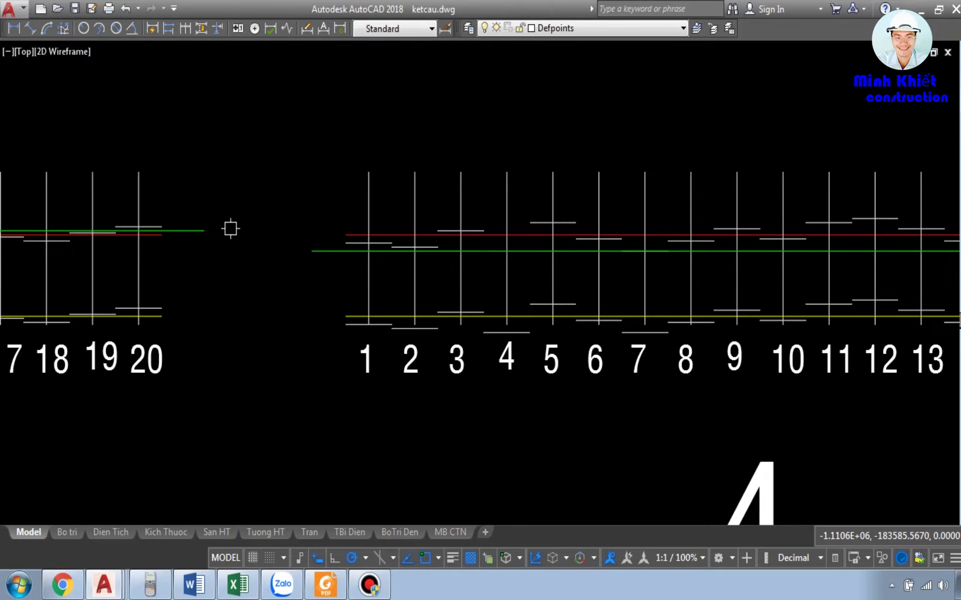
Examine the overall height dimensions on both sides of section 1's upper profile
scroll(363, 213, "down", 5)
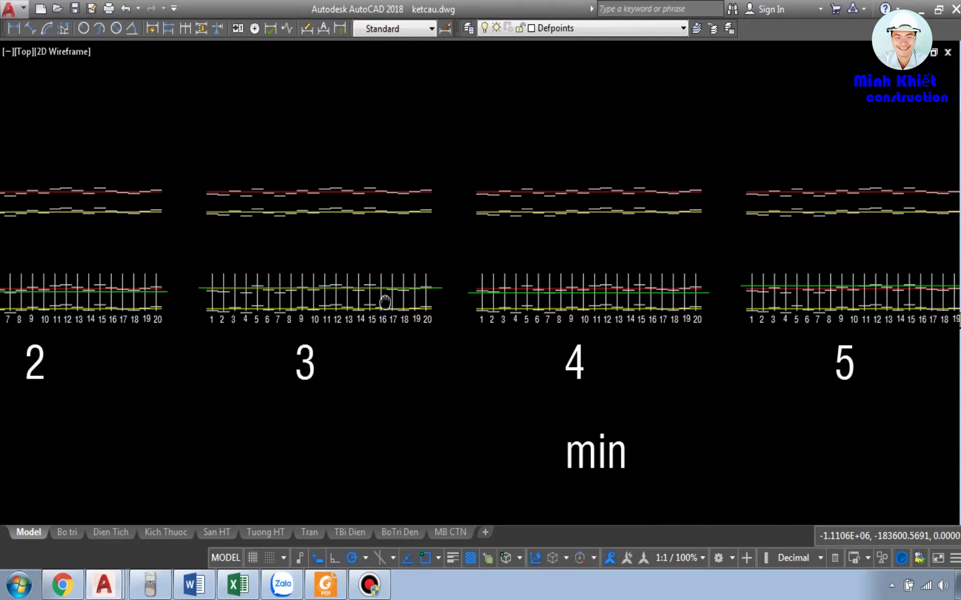
scroll(332, 281, "up", 3)
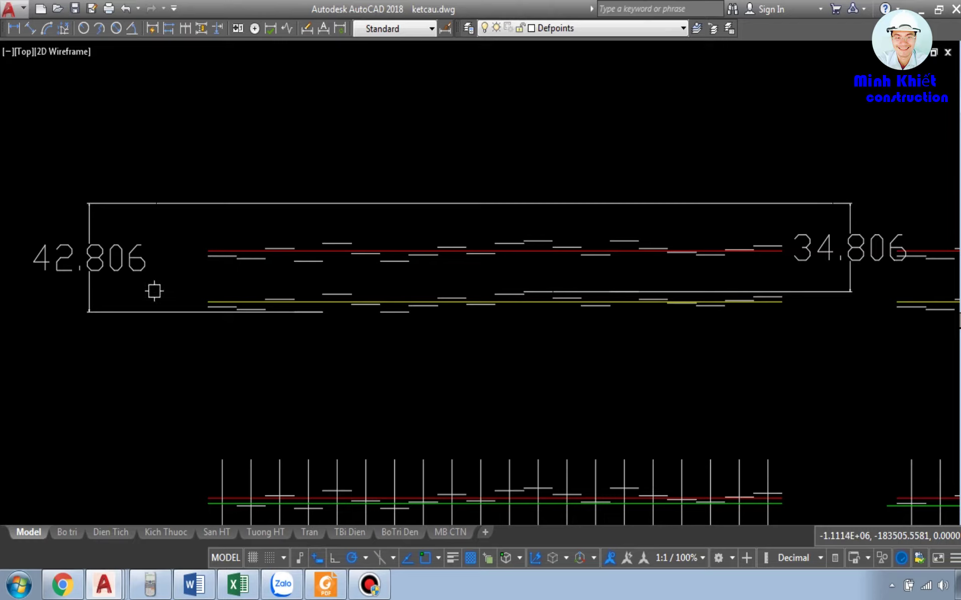
left_click(147, 265)
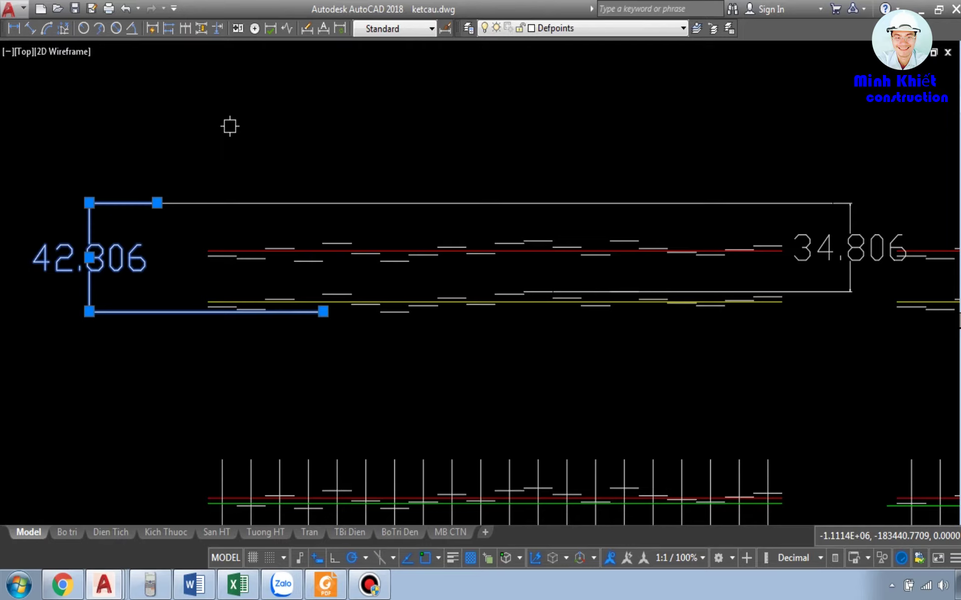
key("Escape")
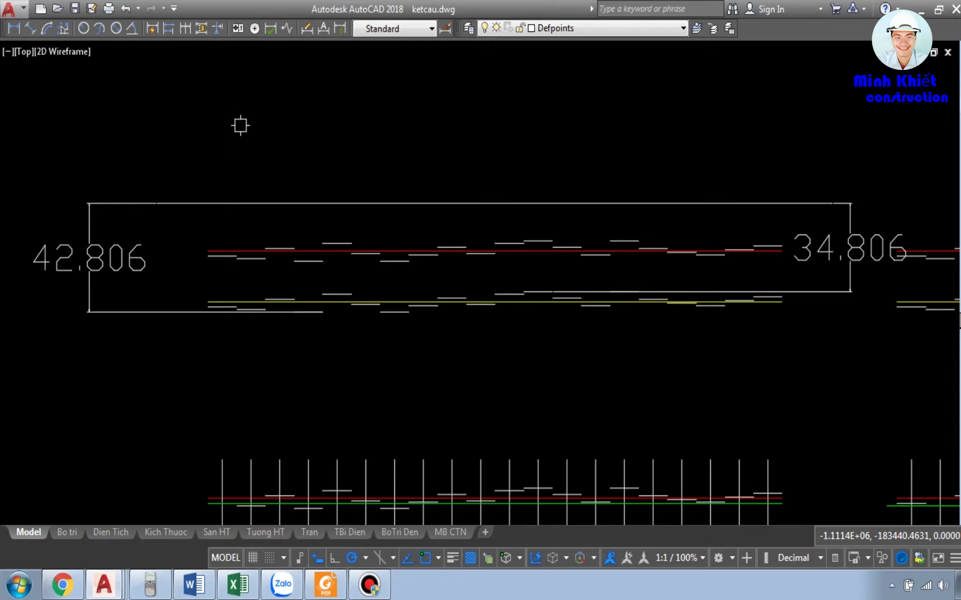
Locate section 12, marked max, and highlight the lower floor segment at its point 12
scroll(433, 305, "down", 4)
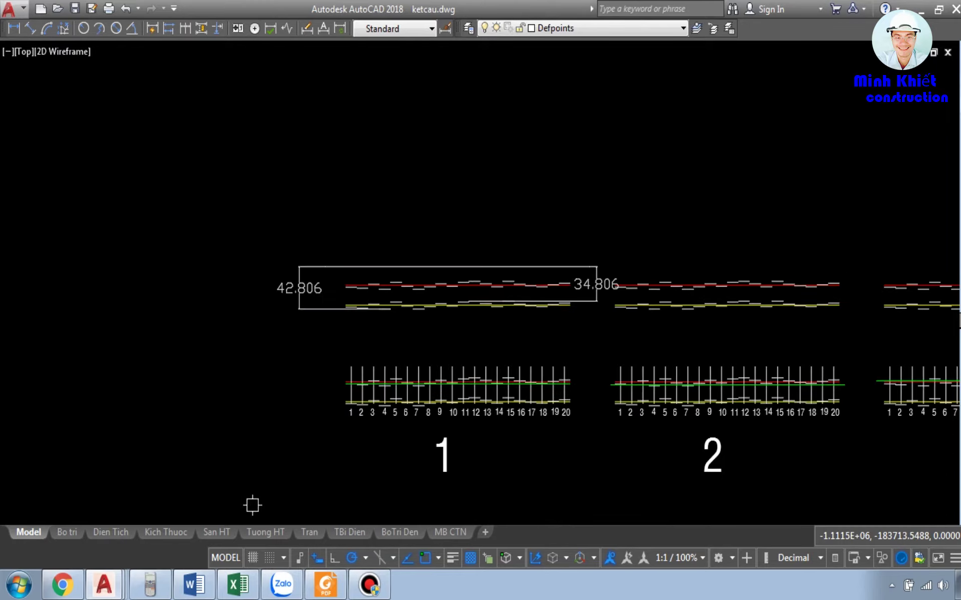
scroll(4, 375, "down", 5)
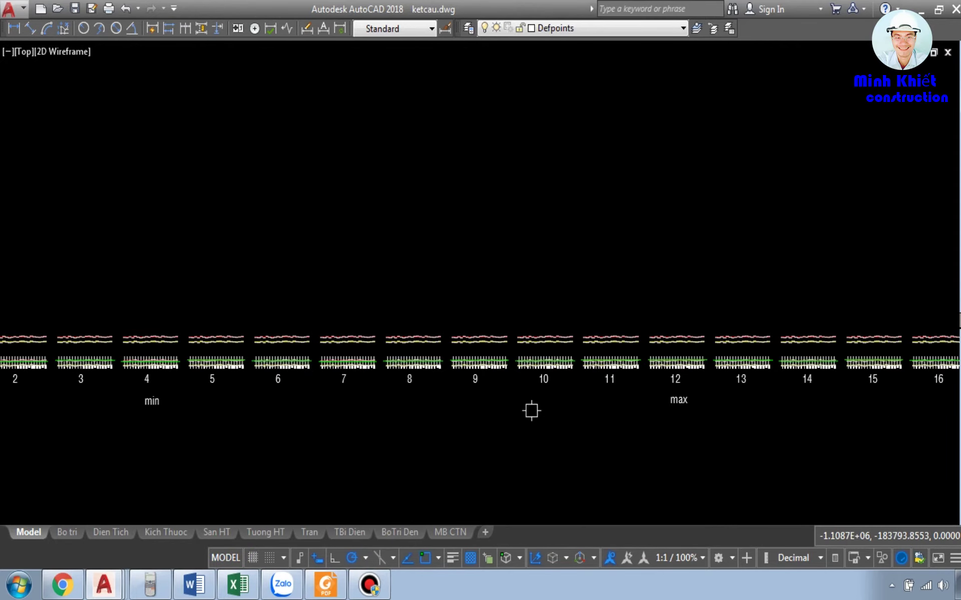
scroll(686, 382, "up", 5)
scroll(688, 383, "up", 4)
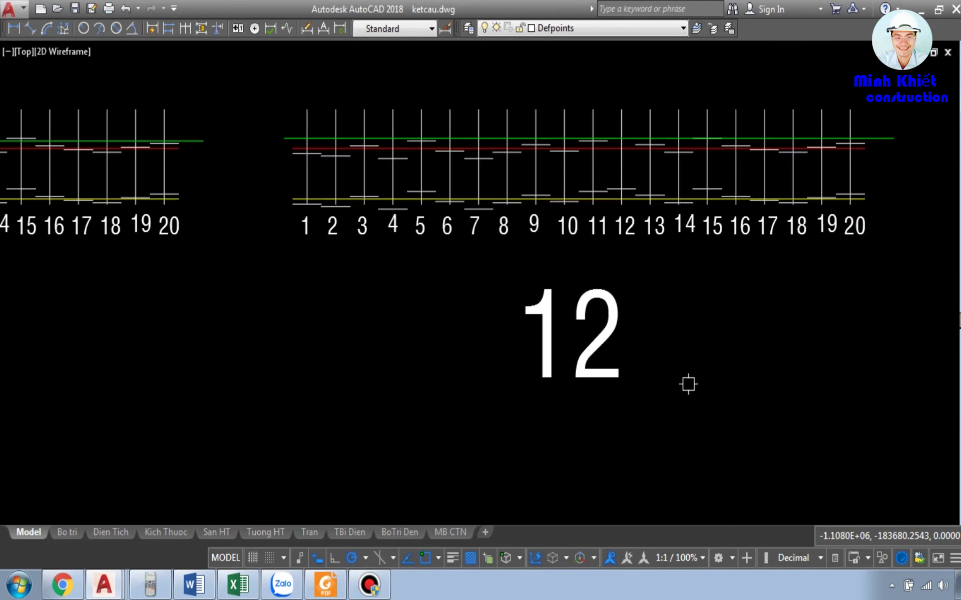
scroll(521, 382, "up", 2)
scroll(568, 325, "up", 2)
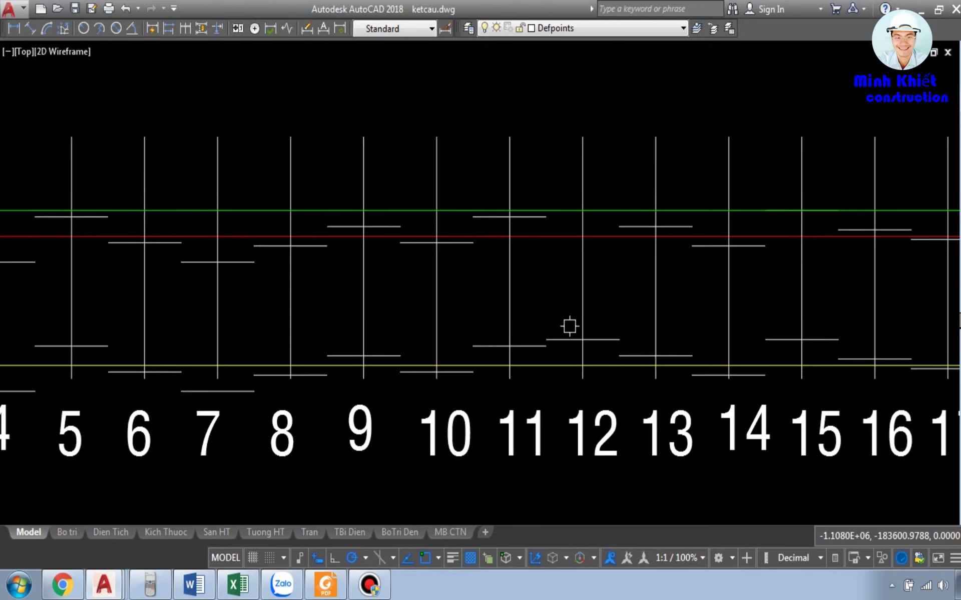
left_click(573, 337)
scroll(560, 314, "down", 2)
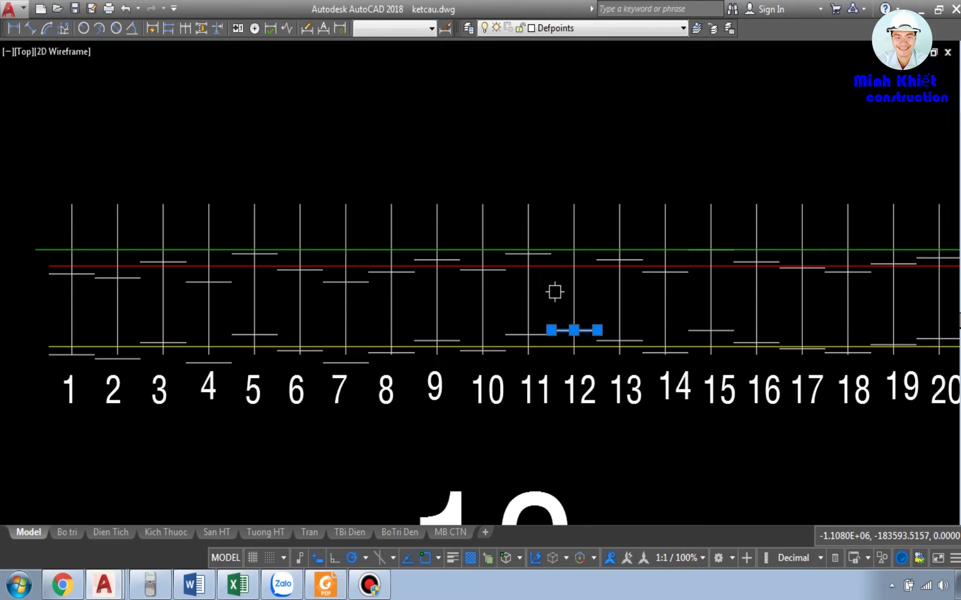
View the concrete floor photo in Chrome, return to the AutoCAD drawing and clear the selection
left_click(62, 584)
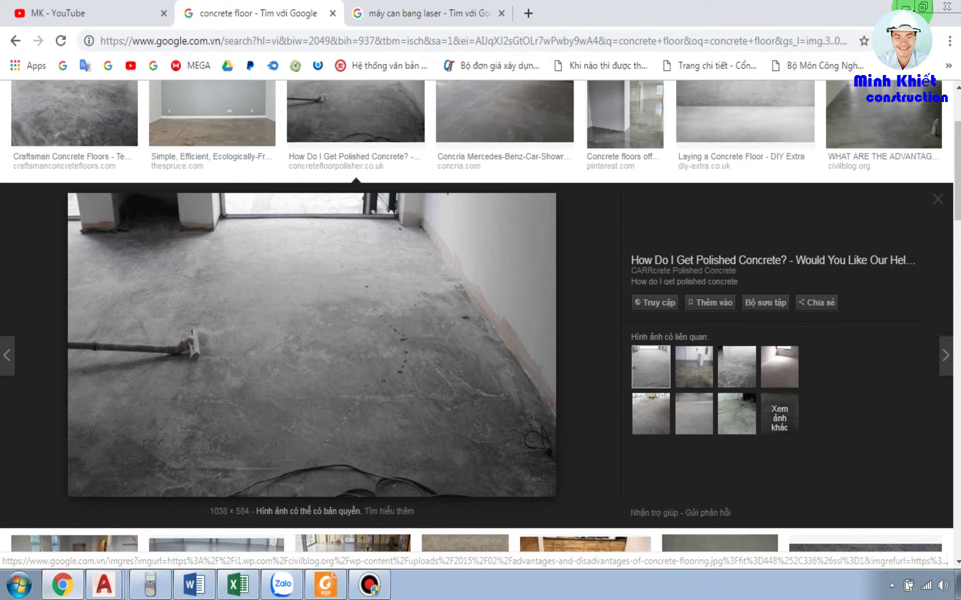
left_click(906, 7)
key("Escape")
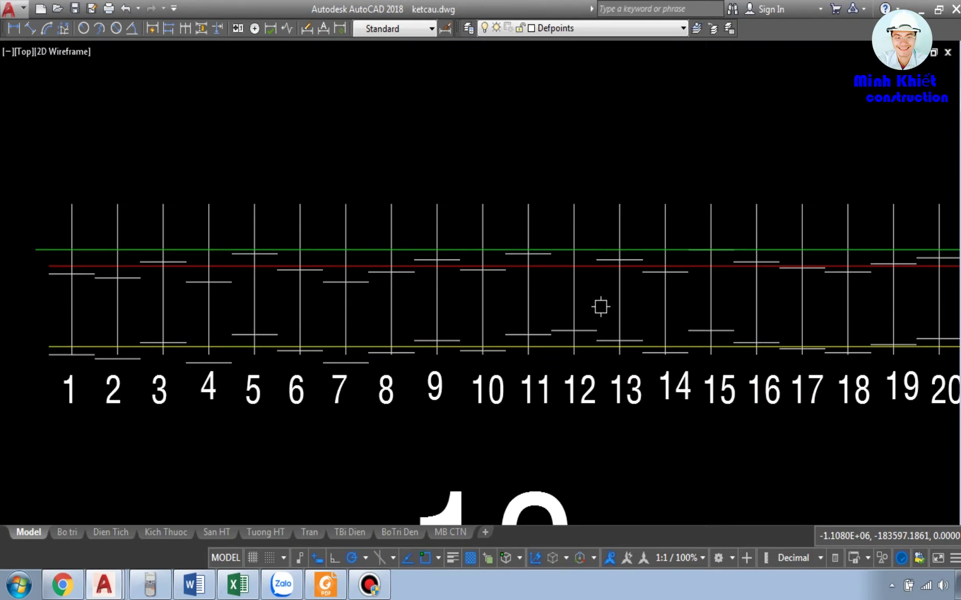
Measure the vertical distance from the lower segment to the green line at point 12 of section 12, and delete the dimension
left_click(595, 325)
scroll(593, 322, "up", 2)
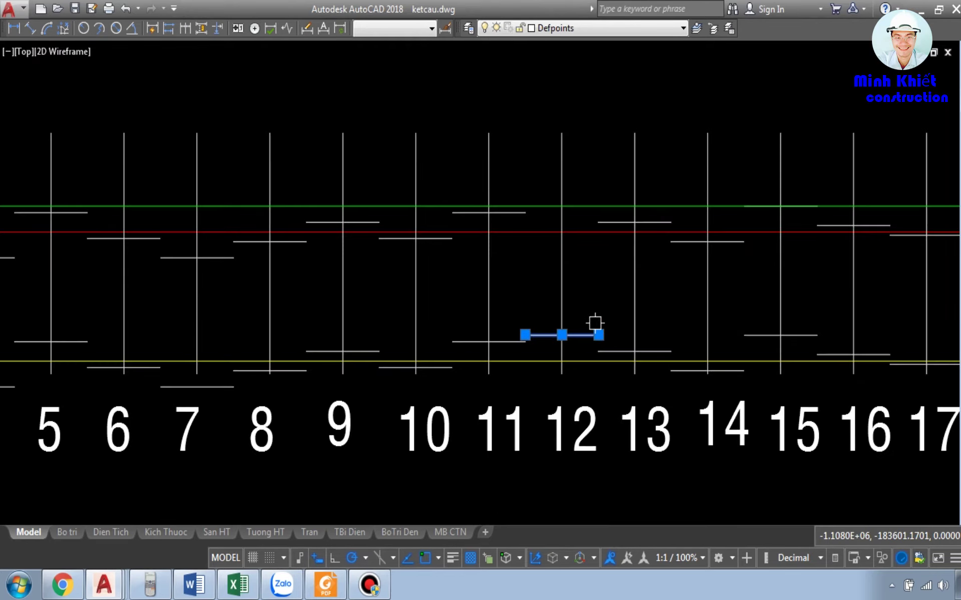
key("Escape")
left_click(592, 333)
key("Escape")
type("dli")
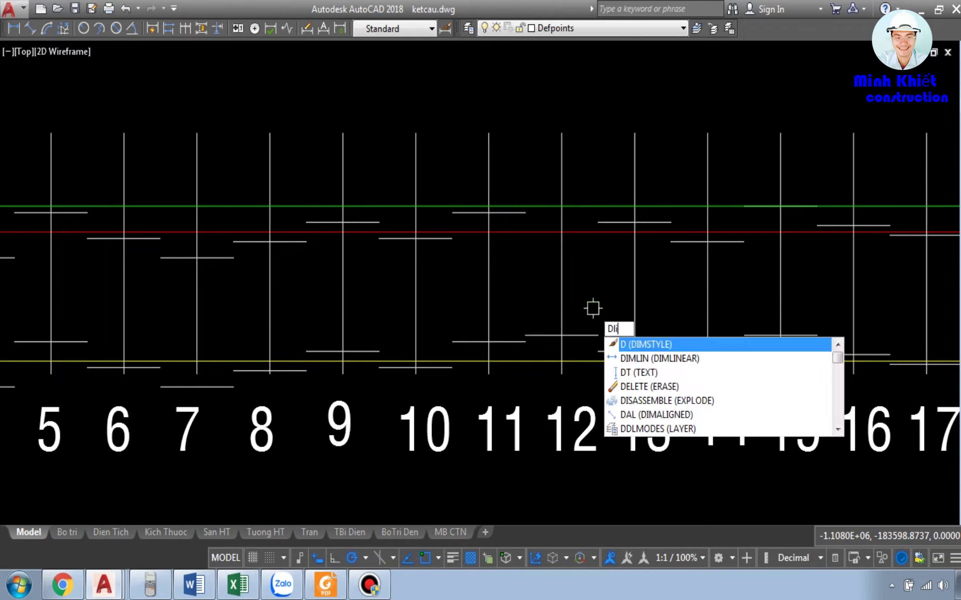
key("Return")
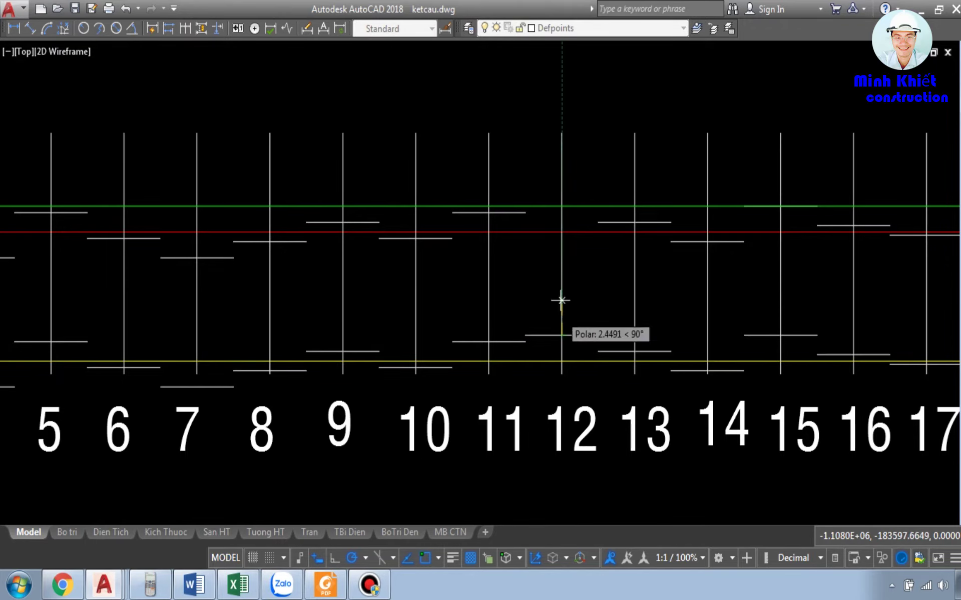
left_click(561, 206)
left_click(671, 226)
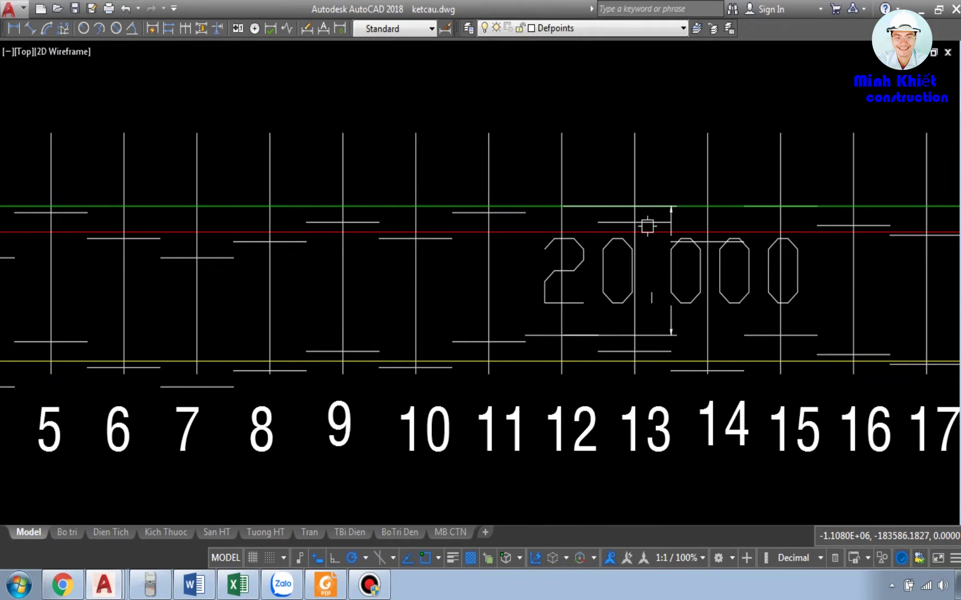
left_click(665, 262)
key("Delete")
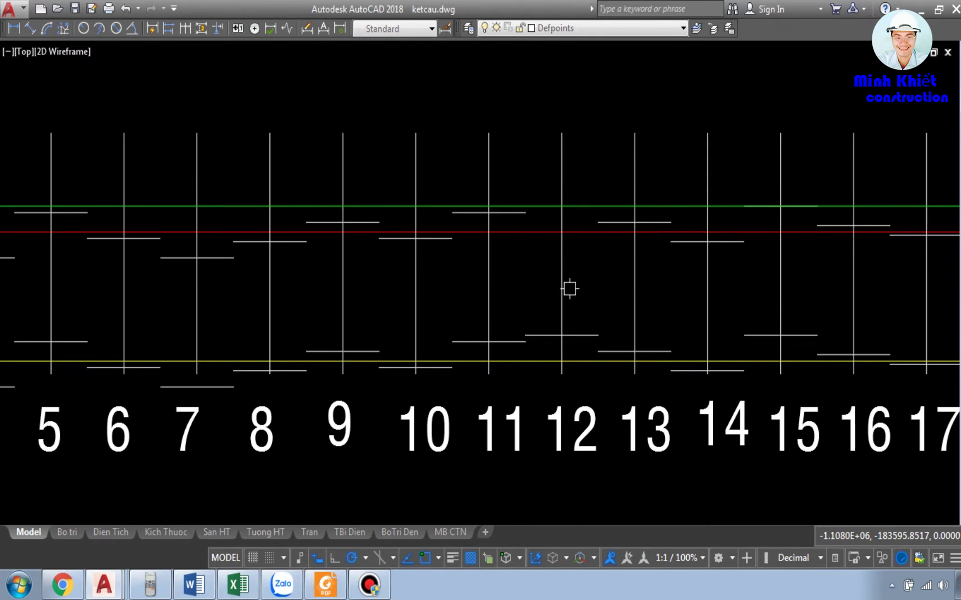
Highlight section 12's green line and measure its vertical distance to the lower segment at point 1 without placing a dimension
left_click(548, 205)
scroll(548, 205, "down", 2)
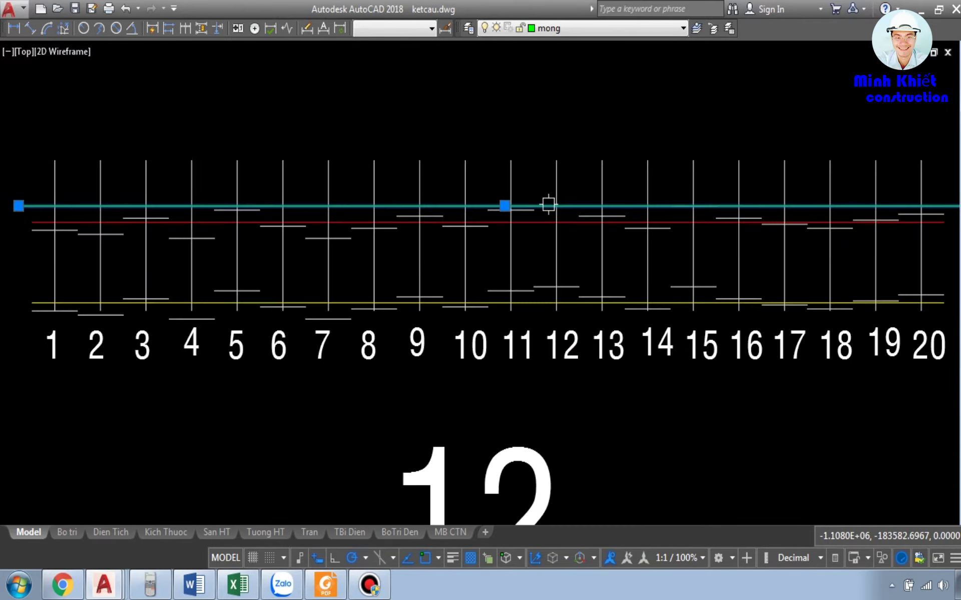
scroll(391, 273, "up", 2)
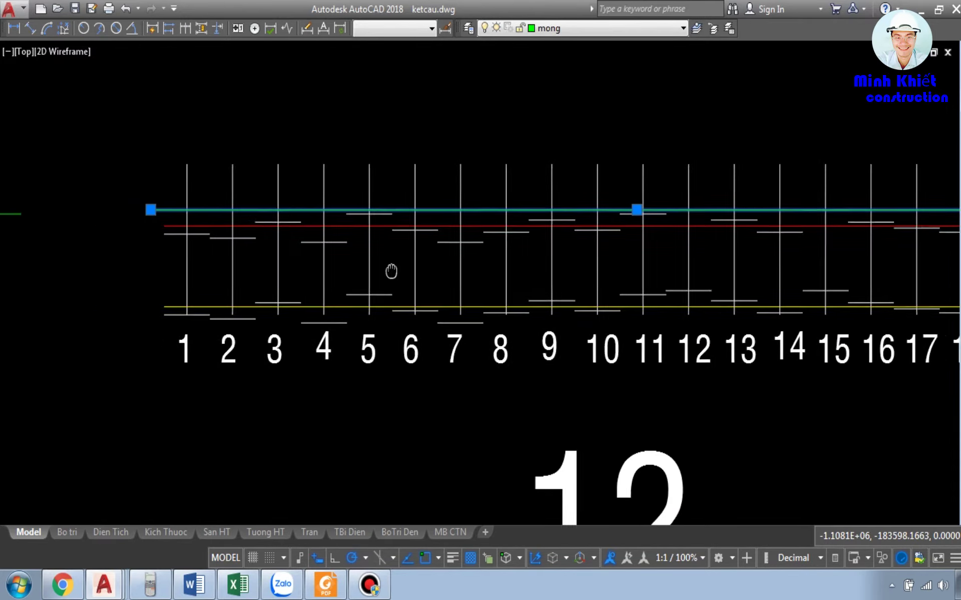
key("Escape")
type("dli")
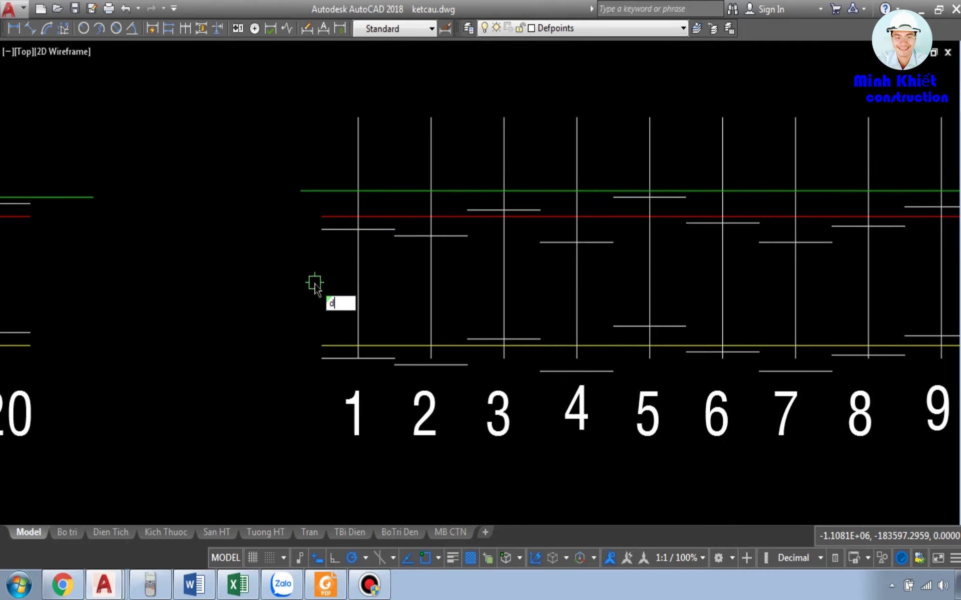
key("space")
left_click(358, 191)
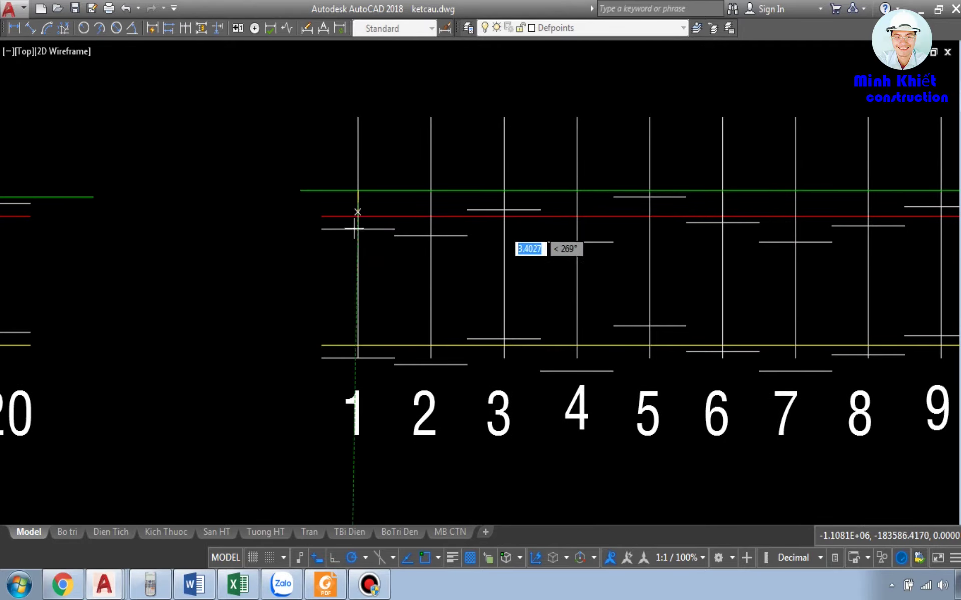
left_click(358, 359)
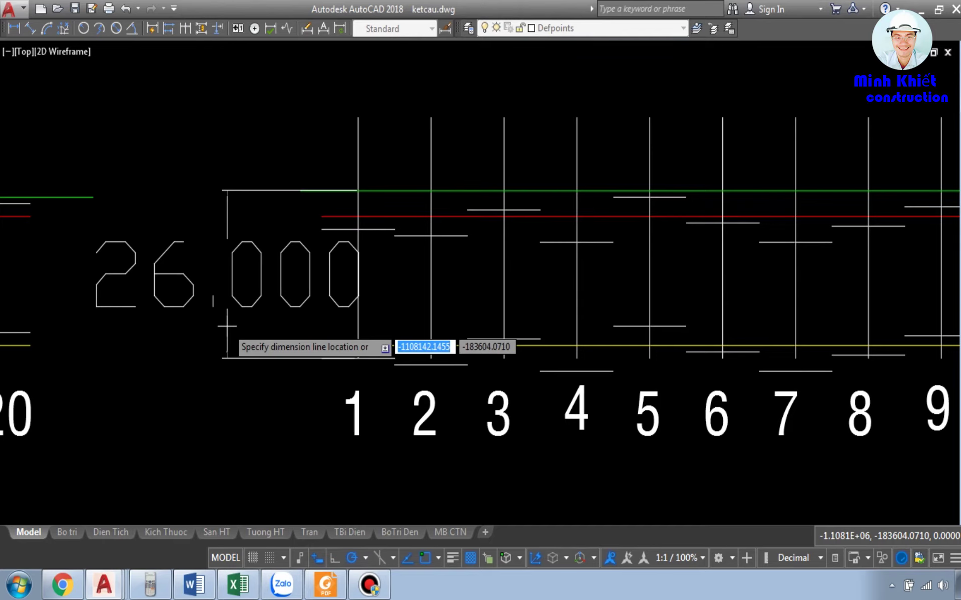
key("Escape")
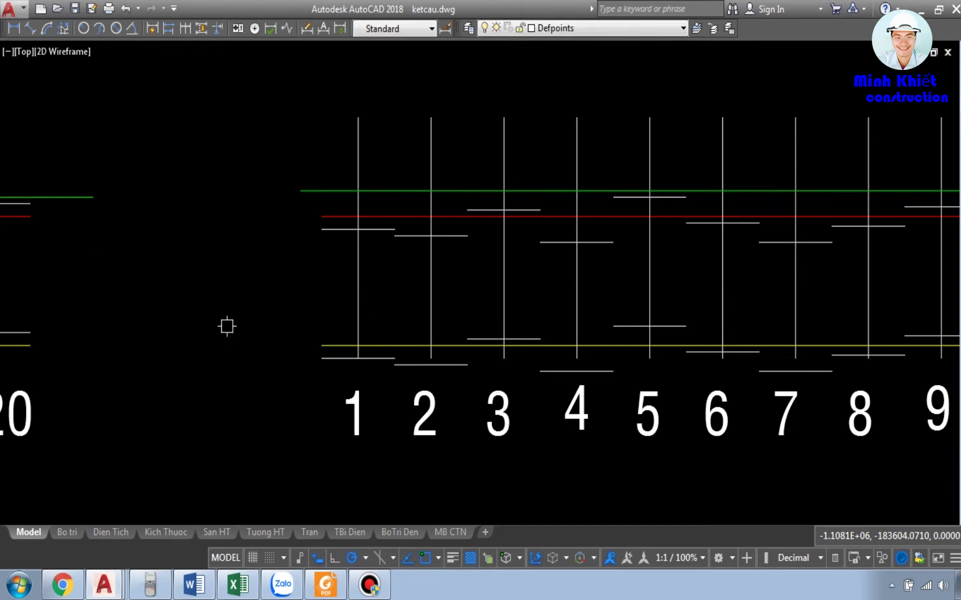
Measure the vertical distance from the green line to the lower segment at point 2 of section 12
key("space")
left_click(431, 191)
scroll(425, 354, "up", 4)
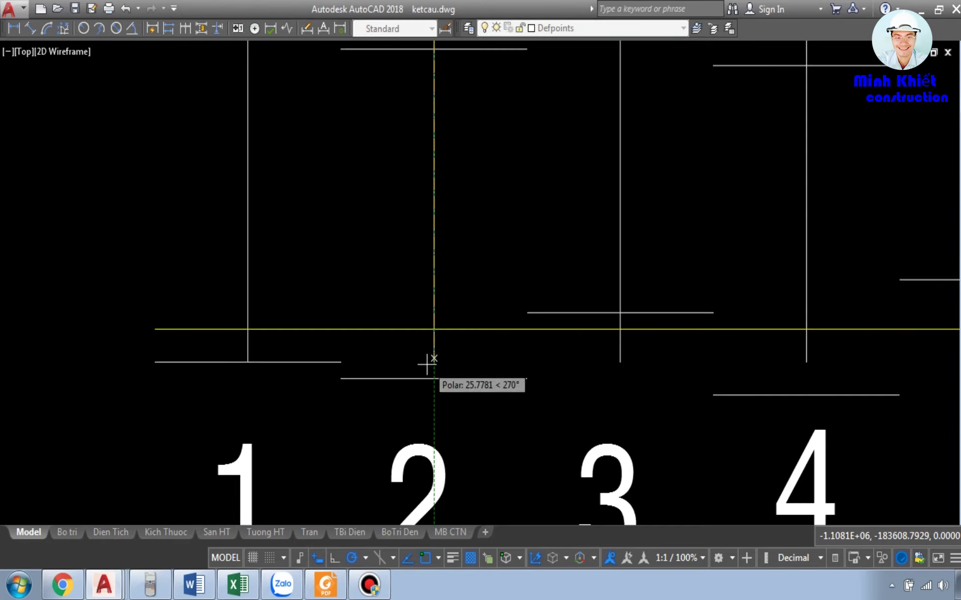
left_click(430, 365)
scroll(431, 365, "down", 6)
left_click(284, 344)
Measure the vertical distance from the green line to the lower segment at point 20 of section 12, leaving no dimension behind
key("space")
scroll(285, 337, "down", 5)
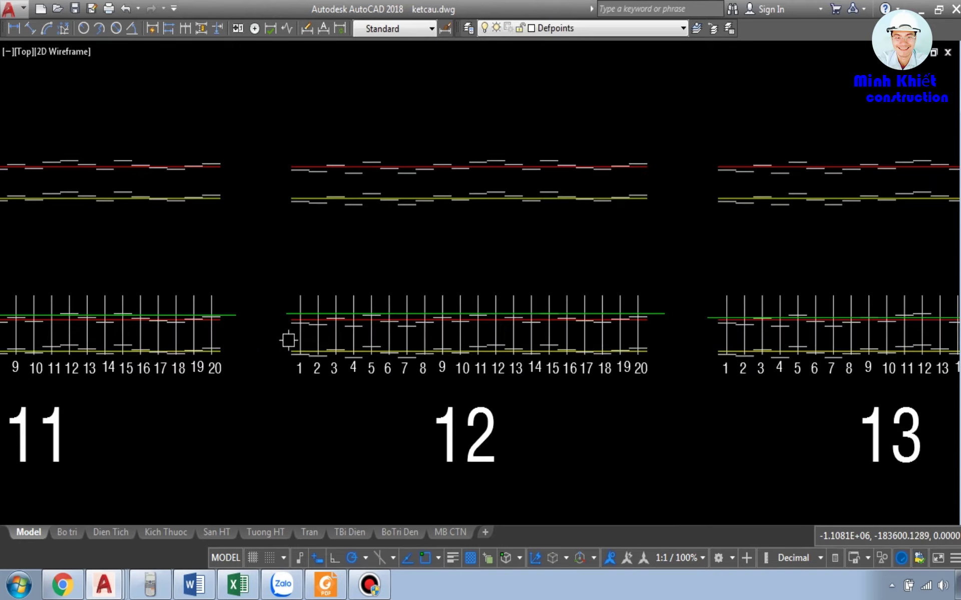
scroll(671, 332, "up", 6)
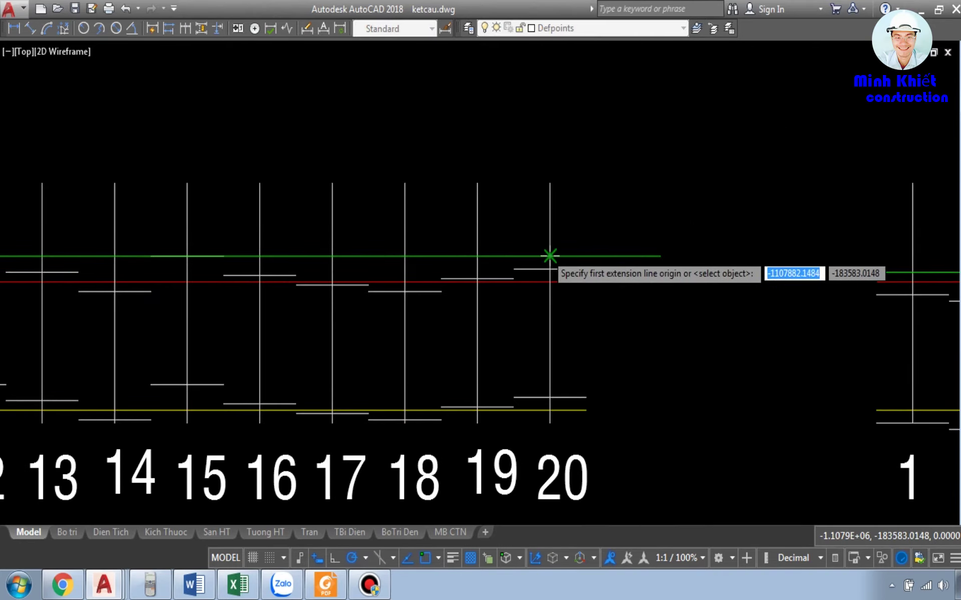
left_click(550, 256)
left_click(550, 398)
key("Escape")
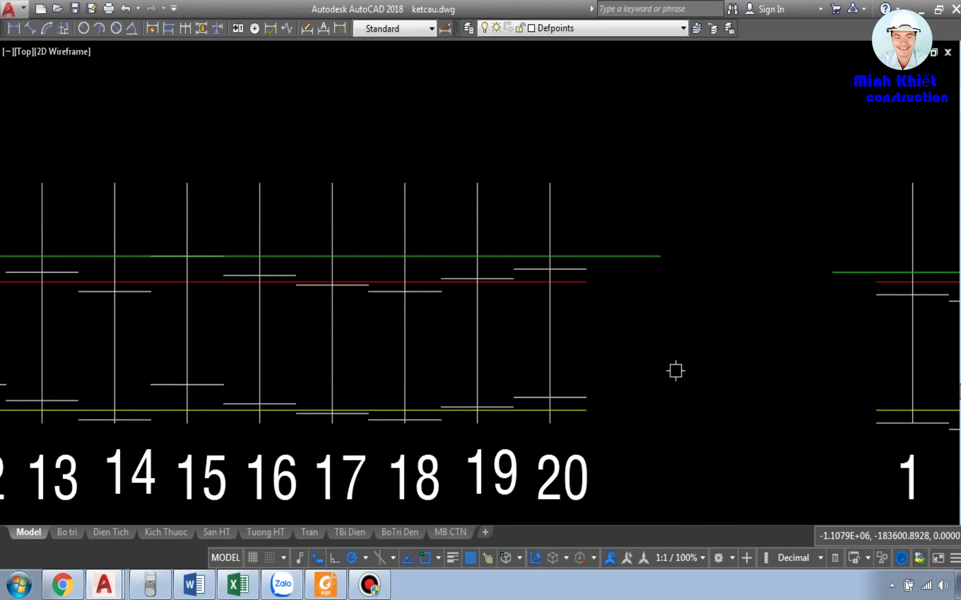
Switch to the Excel workbook and find the "12 max" table on Sheet6
left_click(238, 584)
left_click(596, 371)
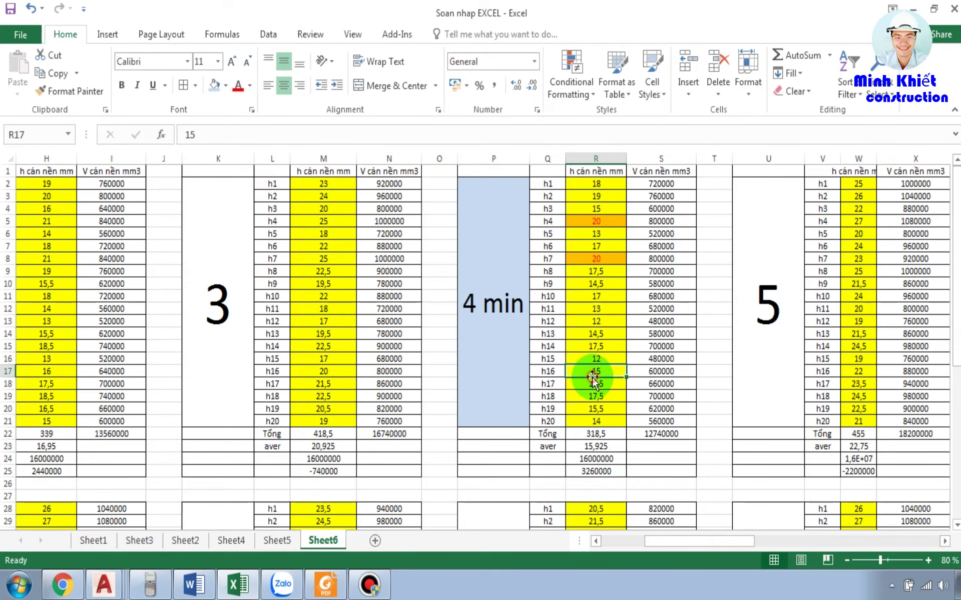
left_click_drag(681, 541, 317, 550)
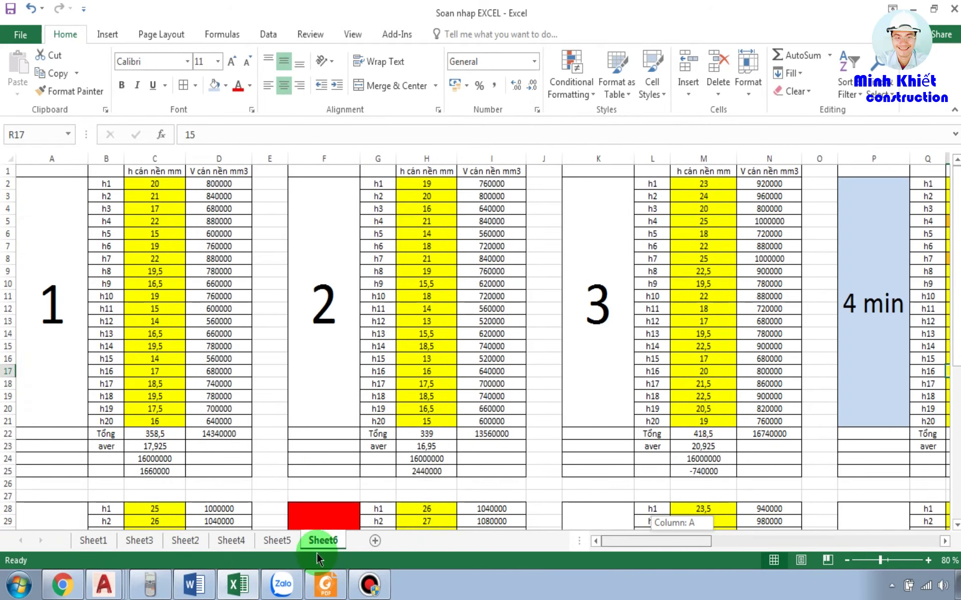
scroll(358, 418, "down", 12)
scroll(546, 496, "up", 2)
scroll(545, 496, "up", 3)
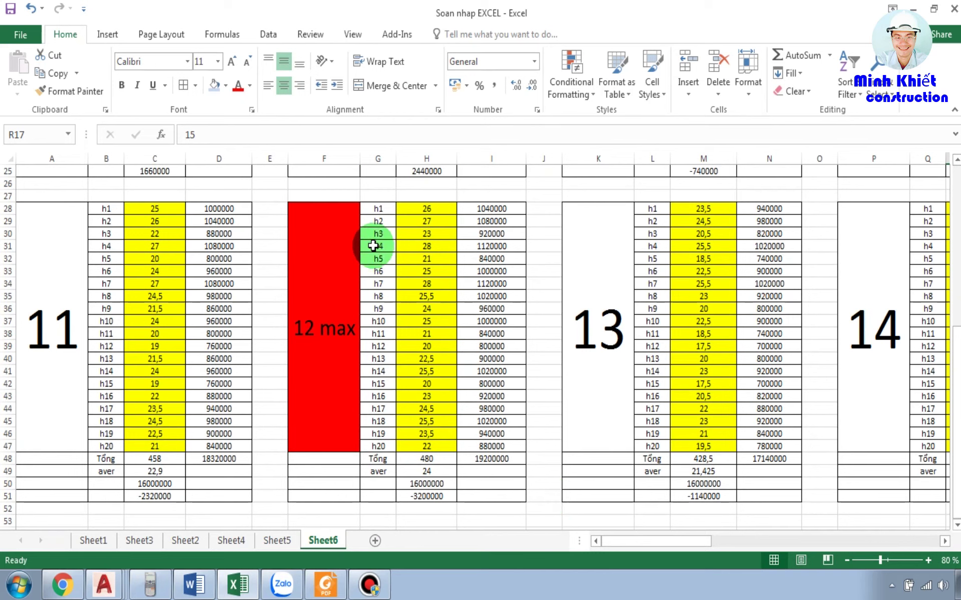
Review the "h cán nền mm" values of the "12 max" table one by one from h1 to h12
left_click(427, 208)
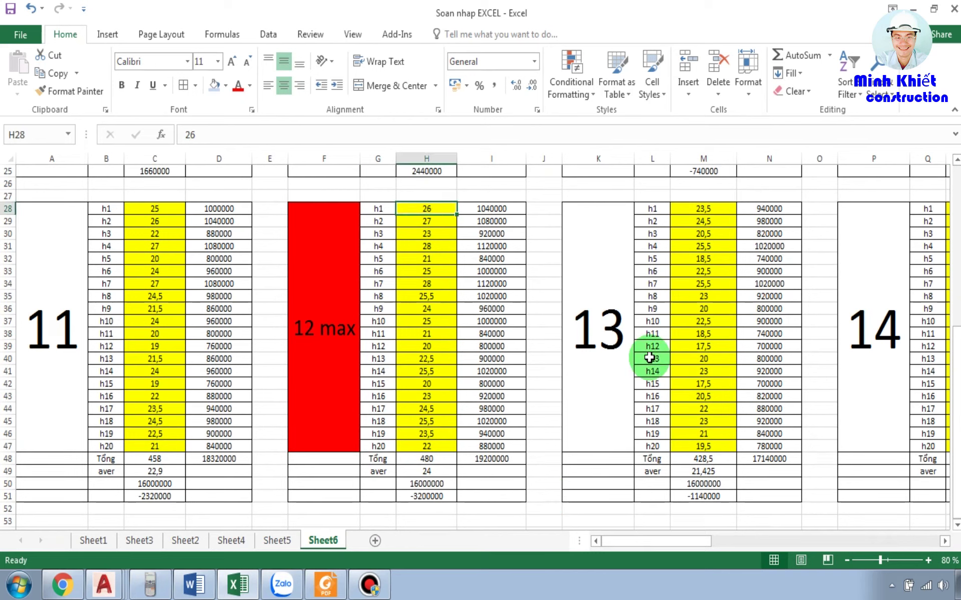
key("Down")
key("Down")
key("Down")
key("Down")
key("Down")
key("Down")
key("Down")
key("Down")
key("Down")
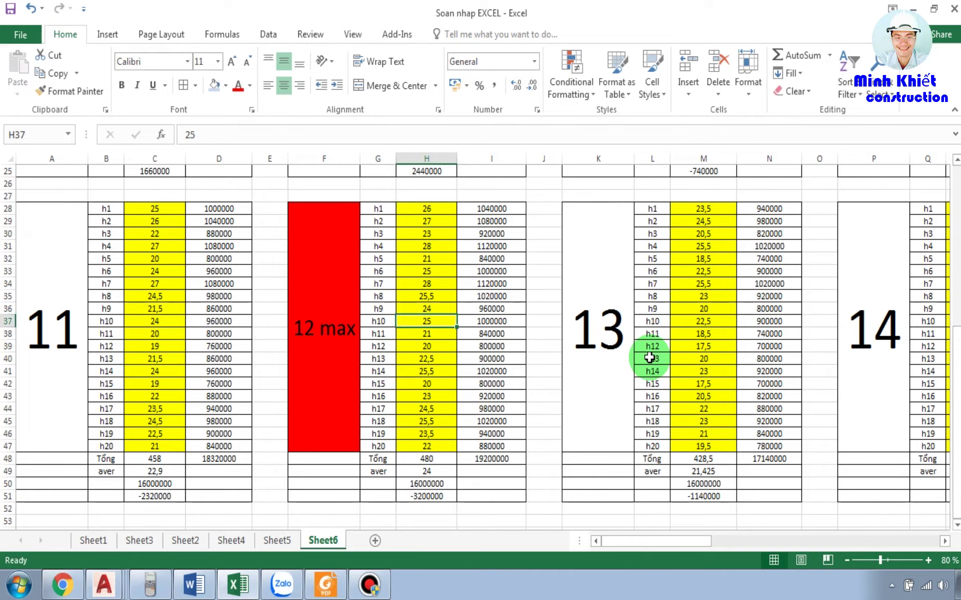
key("Down")
key("Down")
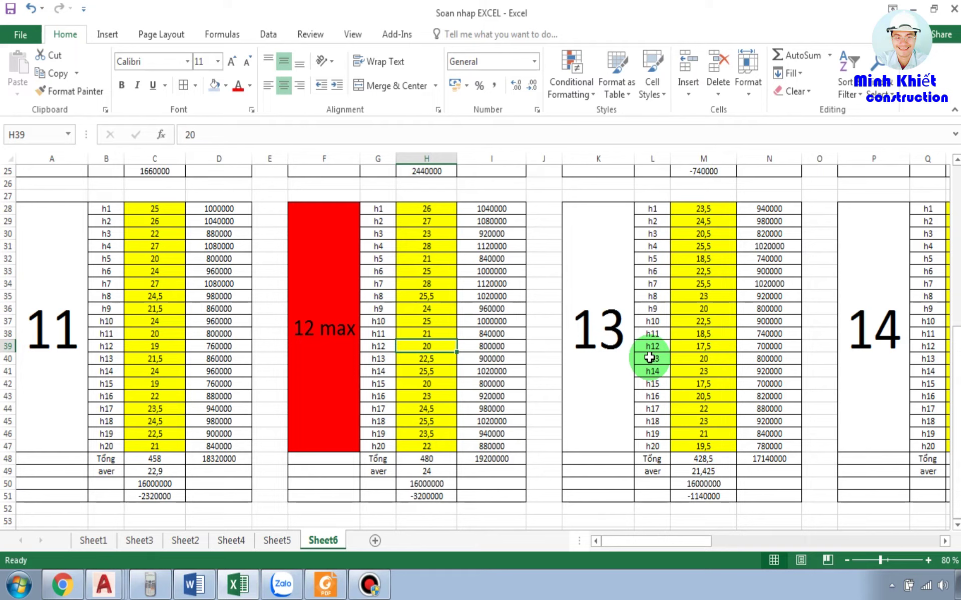
Review the remaining "h cán nền mm" values of the "12 max" table from h13 to h20, including the total and average
key("Down")
key("Down")
key("Down")
key("Down")
key("Down")
key("Down")
key("Down")
key("Down")
key("Down")
key("Down")
key("Up")
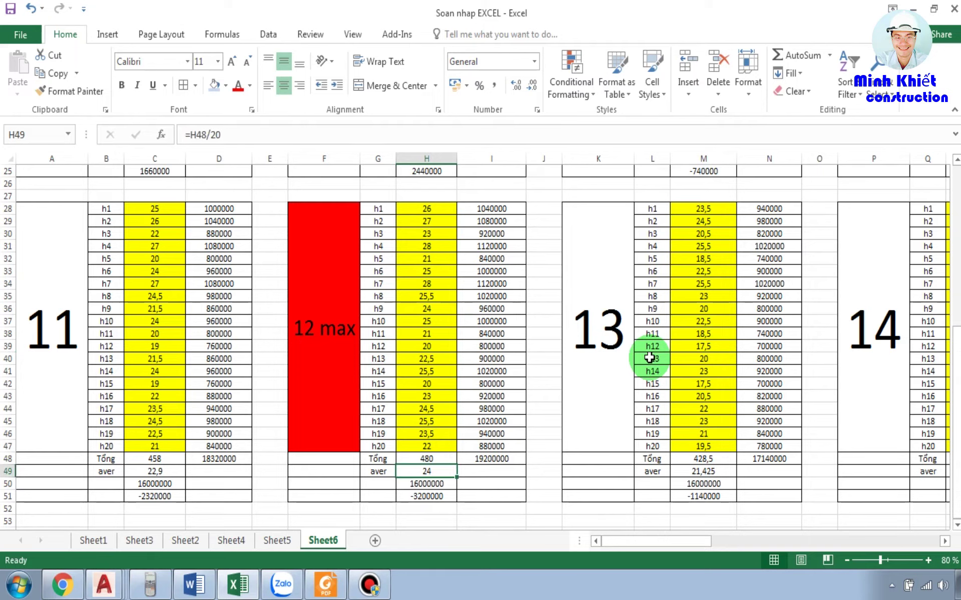
key("Up")
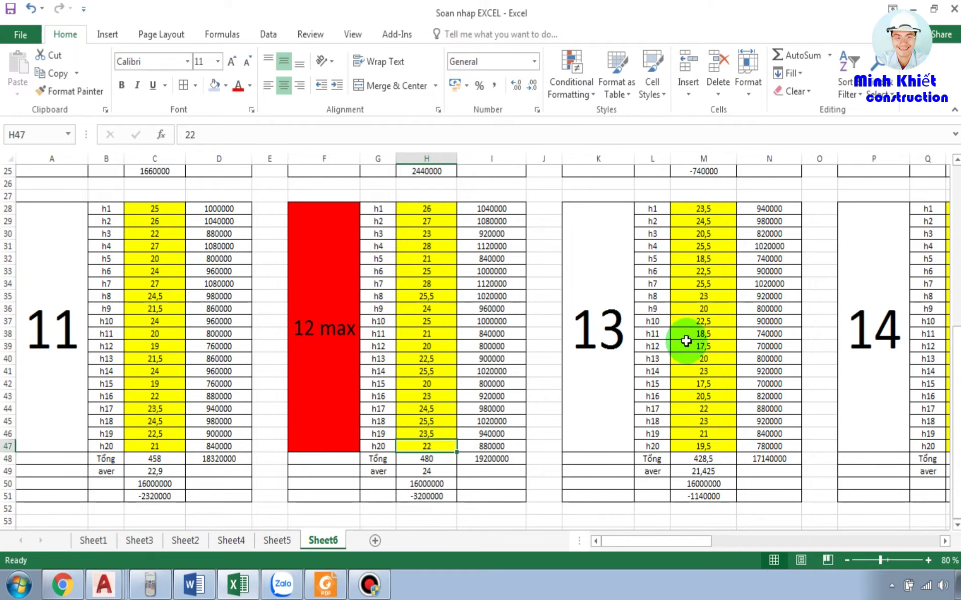
Switch to AutoCAD and recheck the vertical distance from the green line to the lower segment at point 20 of section 12, placing no dimension
key("alt+Tab")
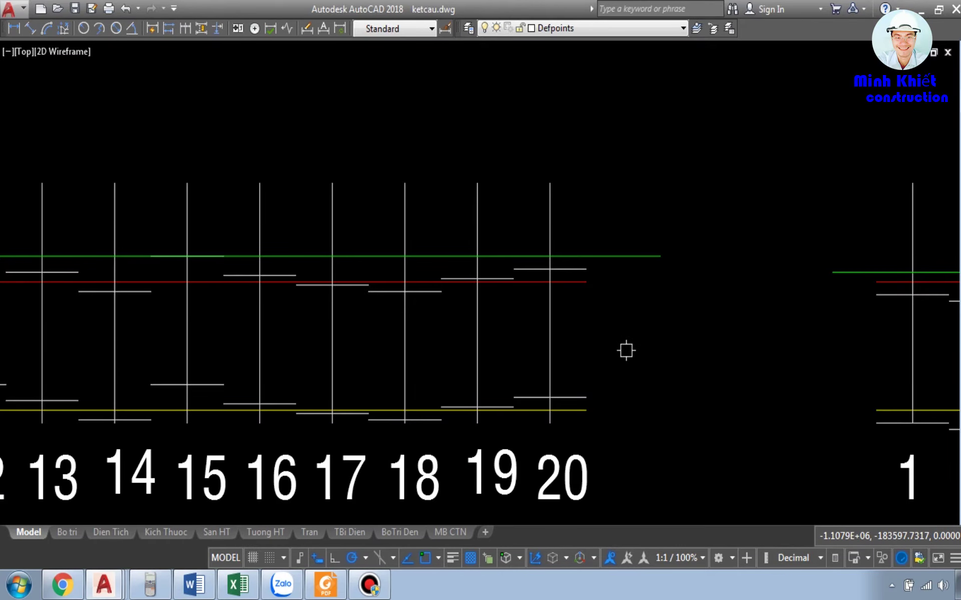
type("dli")
key("Return")
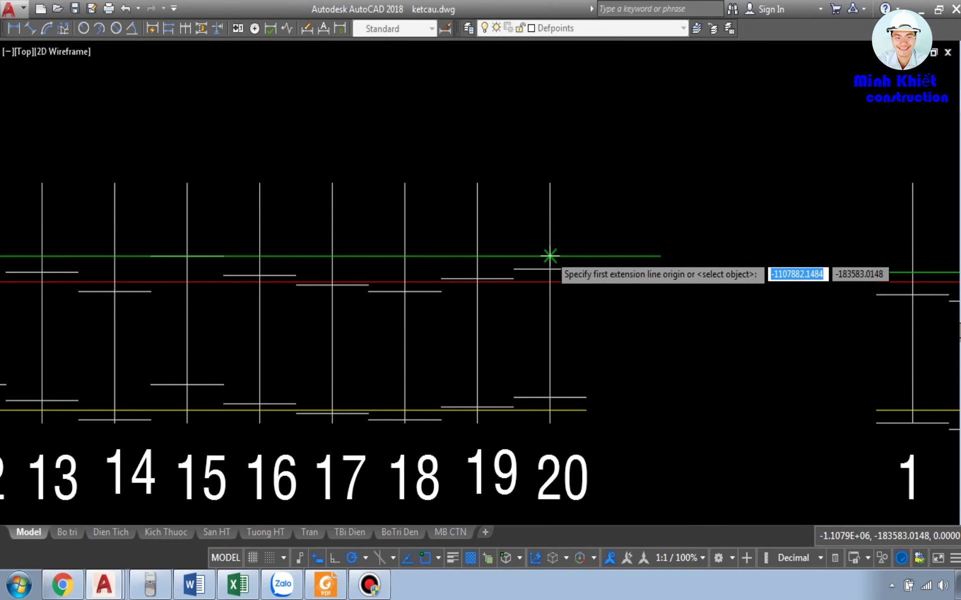
left_click(549, 256)
left_click(550, 397)
key("Escape")
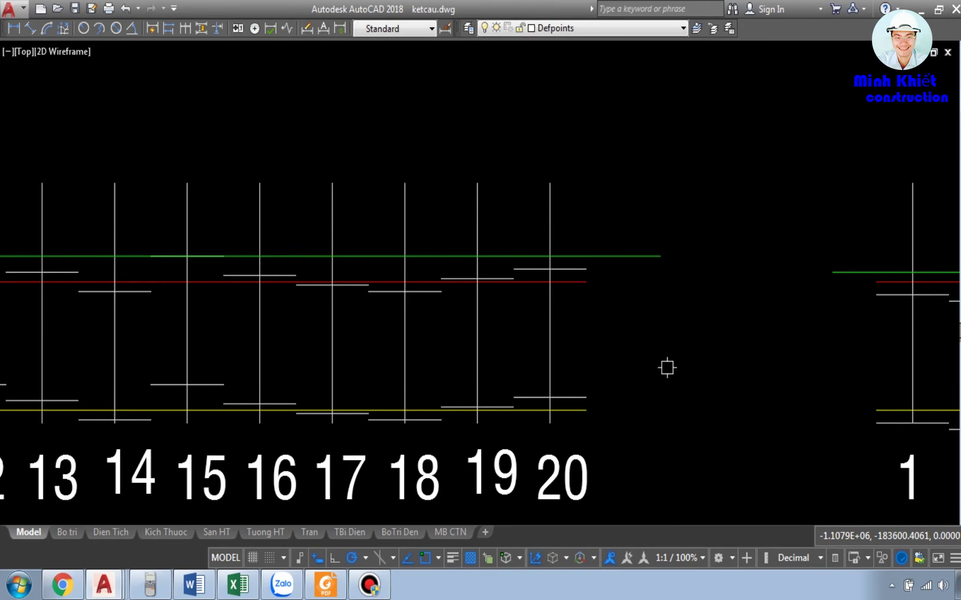
Switch to the Excel workbook and select the h1 to h20 thicknesses of the "12 max" table to check their average
left_click(237, 583)
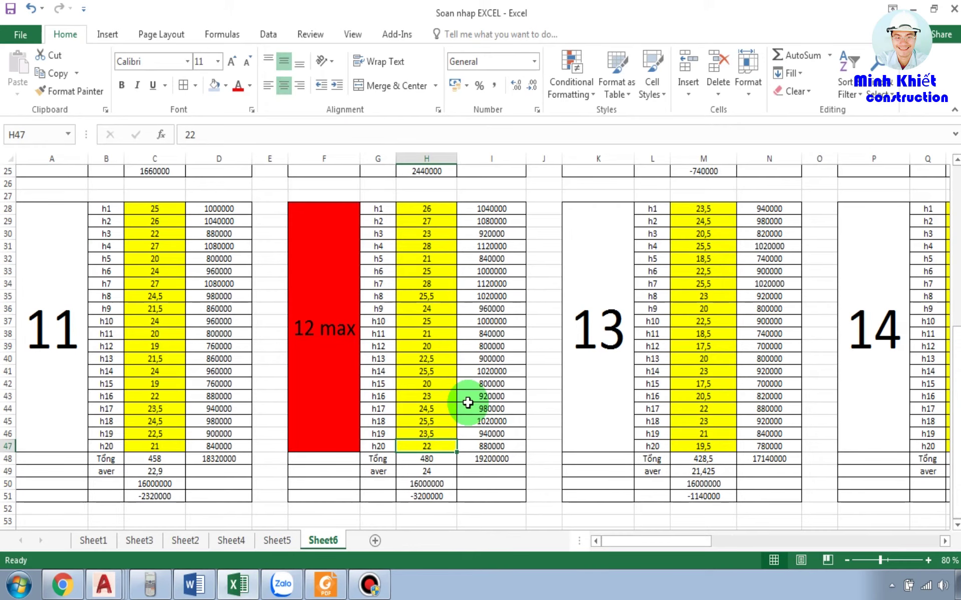
left_click(501, 396)
left_click_drag(432, 210, 436, 445)
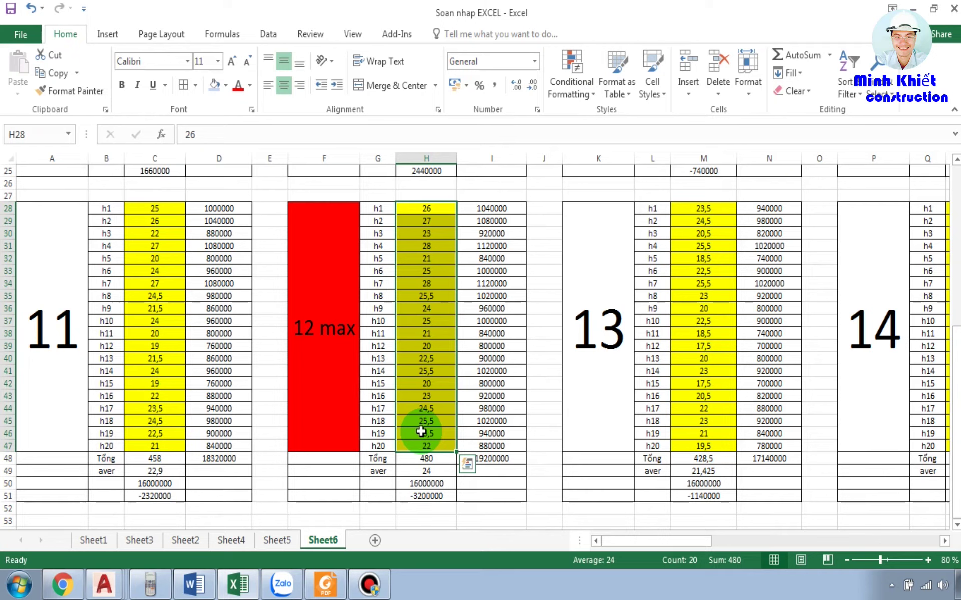
left_click(421, 431)
Find the "4 min" table on Sheet6 and select its h1 to h20 thicknesses to check their average
scroll(419, 425, "up", 8)
left_click(944, 541)
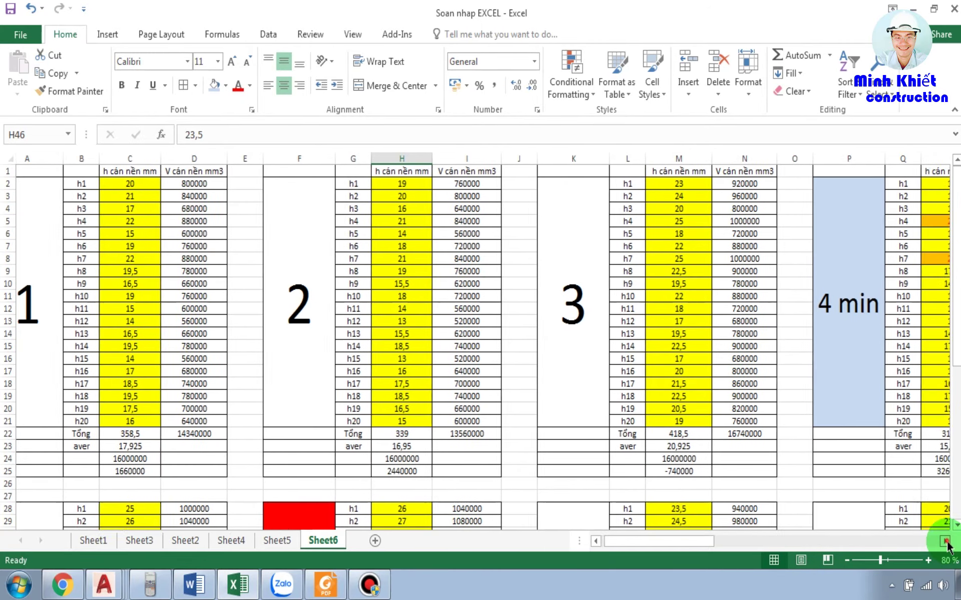
left_click_drag(944, 540, 946, 543)
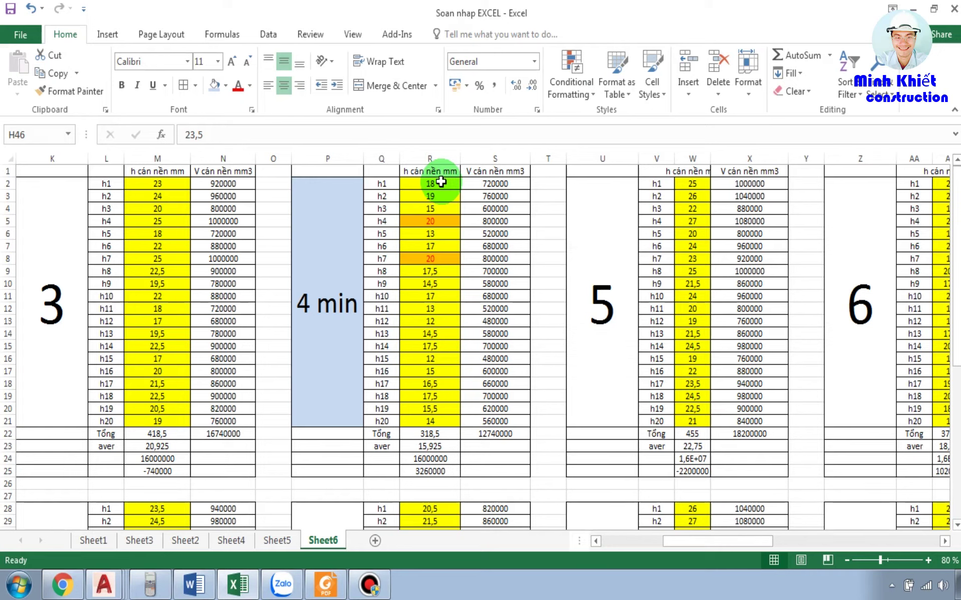
left_click_drag(442, 182, 440, 423)
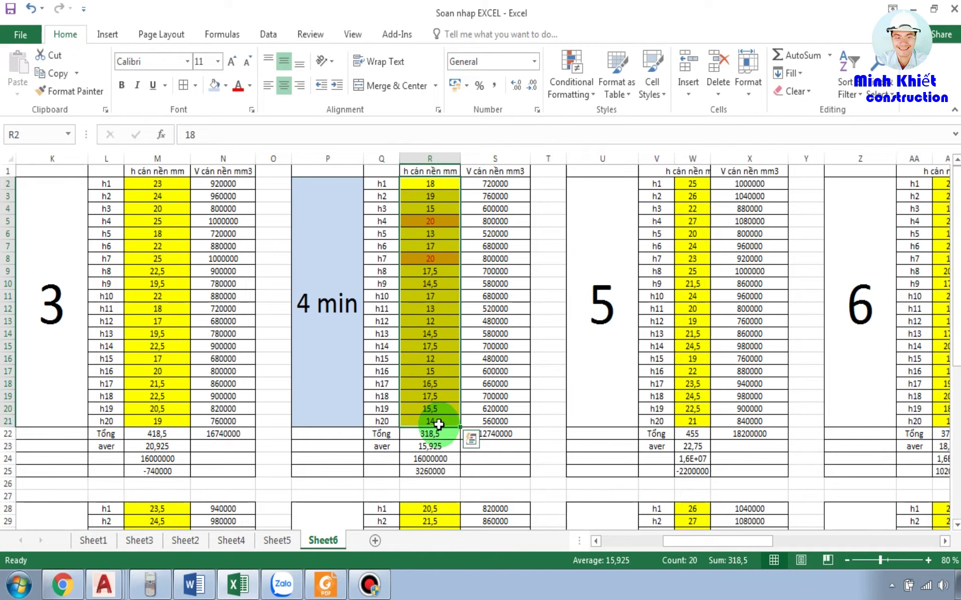
left_click(489, 347)
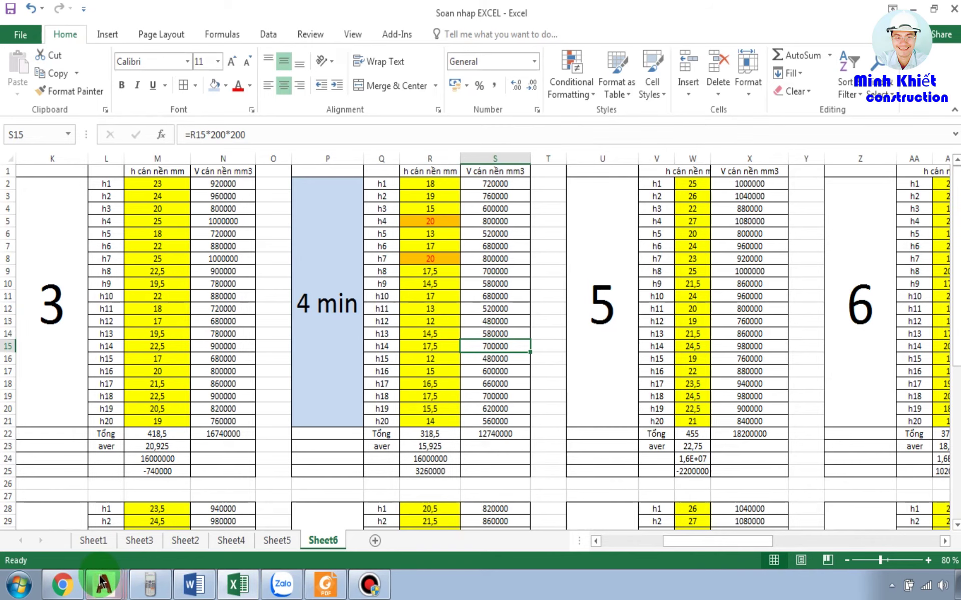
Switch to AutoCAD, locate the section labelled 4 min and highlight its whole drawing, leaving nothing selected
mouse_move(103, 583)
left_click(76, 550)
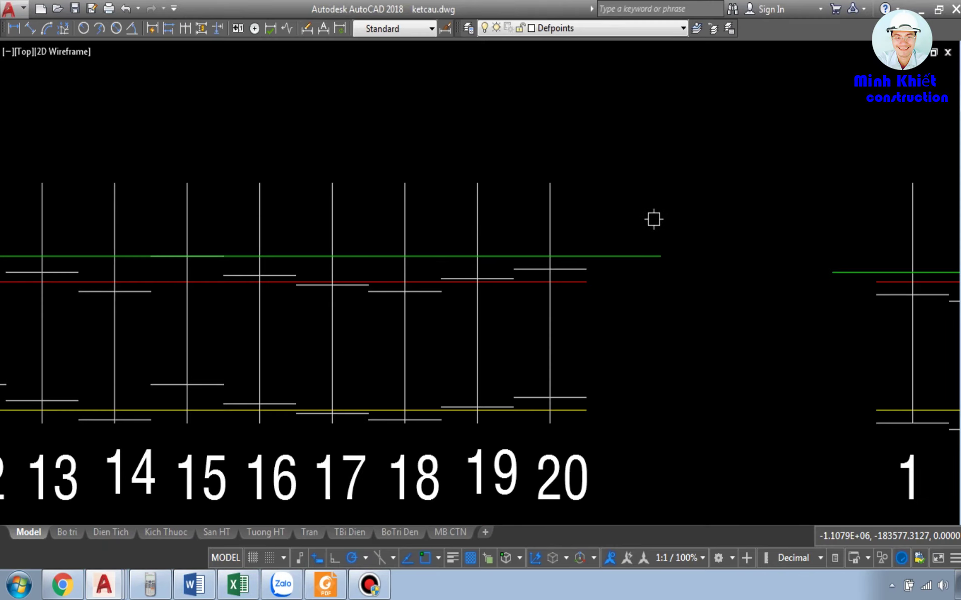
scroll(656, 225, "down", 5)
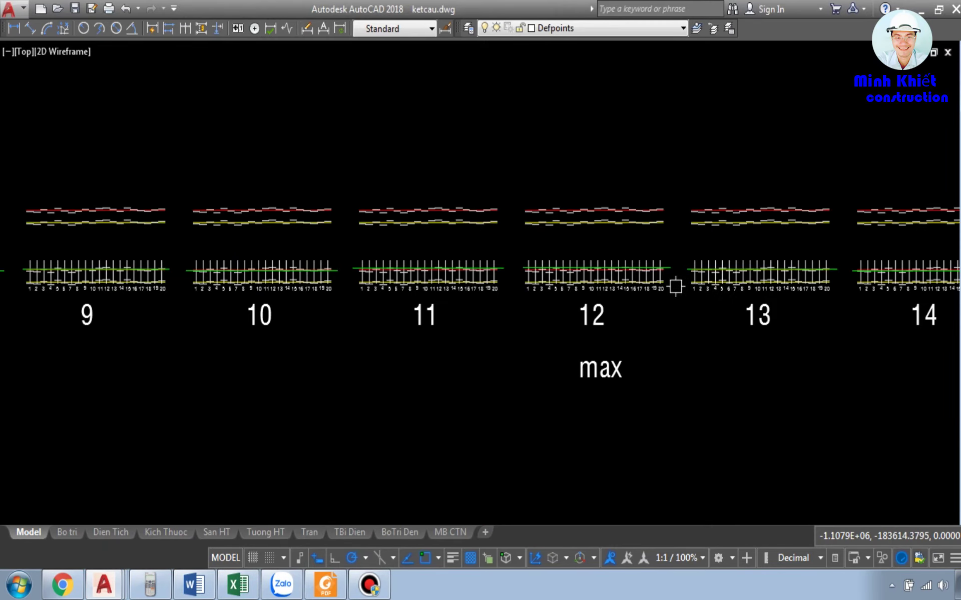
scroll(369, 360, "up", 2)
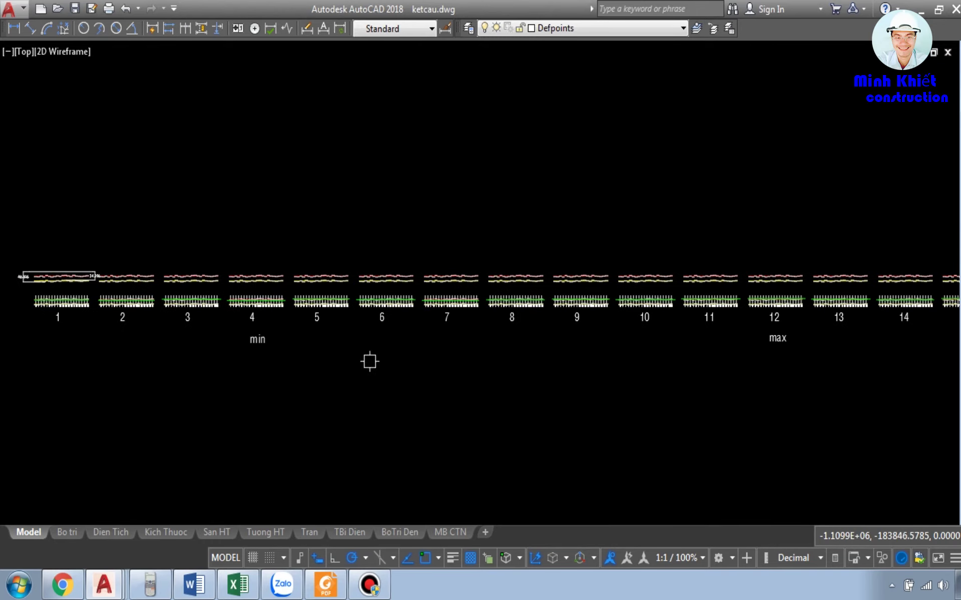
scroll(229, 307, "up", 3)
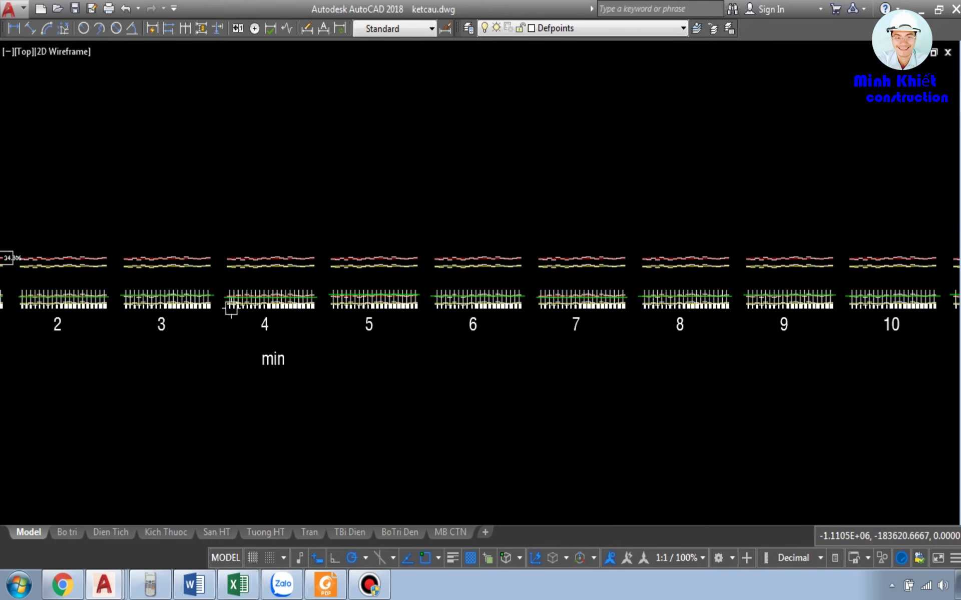
left_click(324, 395)
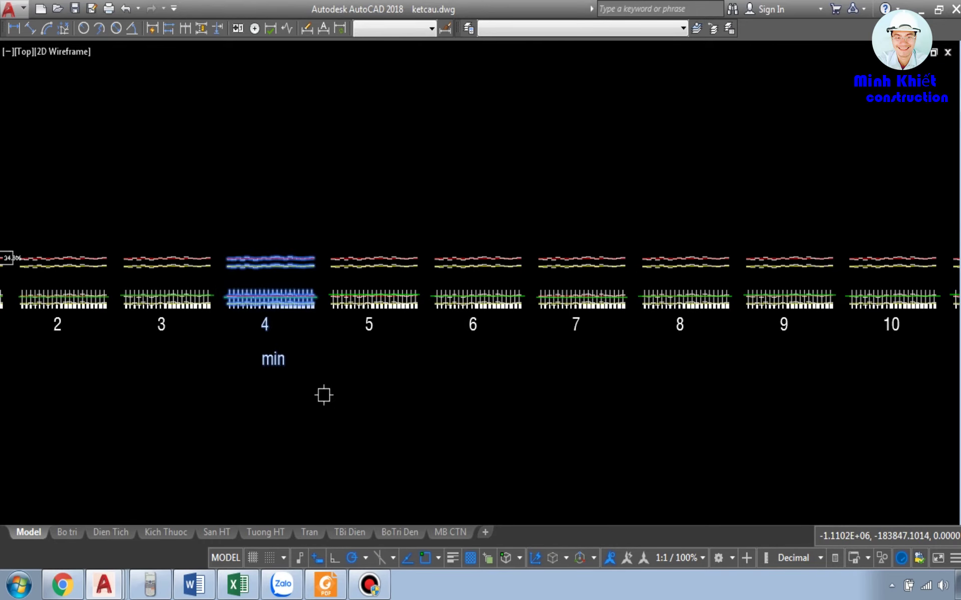
key("Escape")
Locate the section labelled 12 max and highlight its whole drawing with the labels, leaving nothing selected
mouse_move(738, 405)
left_mouse_down()
mouse_move(651, 395)
mouse_move(245, 397)
left_mouse_up()
scroll(610, 332, "up", 3)
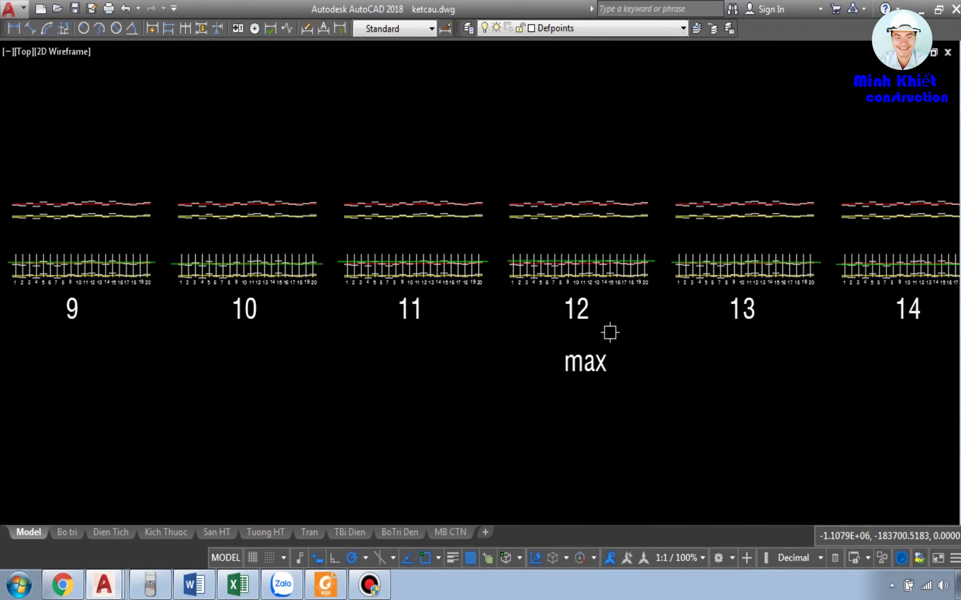
left_click(498, 150)
left_click(669, 420)
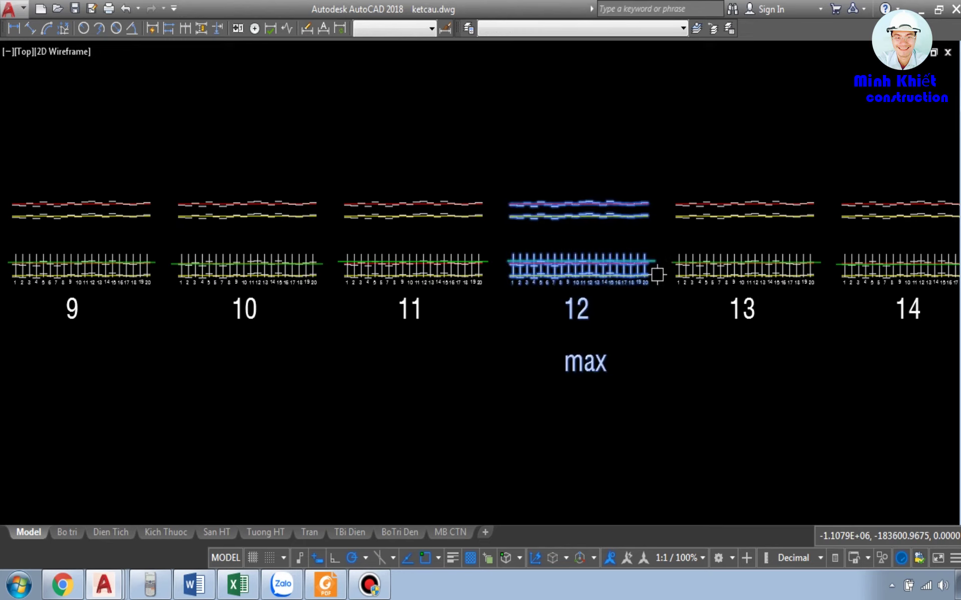
scroll(657, 275, "up", 3)
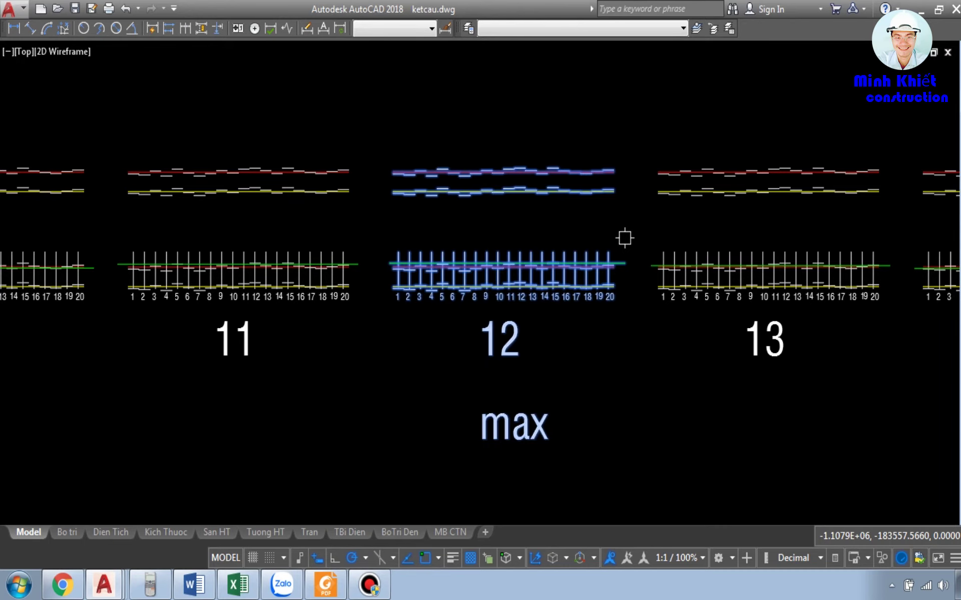
key("Escape")
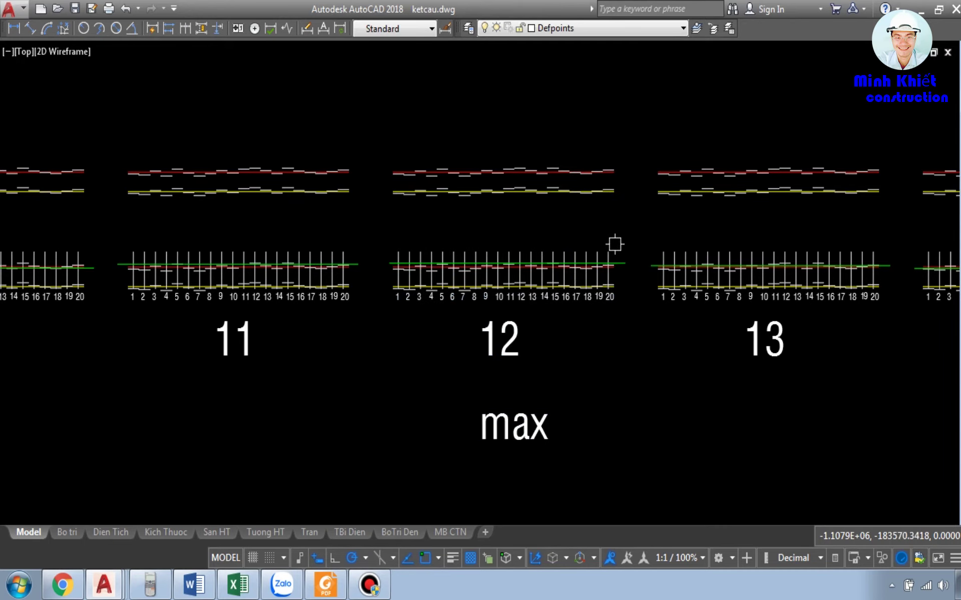
Switch to the Excel workbook and inspect the average thickness and volume difference formulas of the "4 min" table
left_click(240, 589)
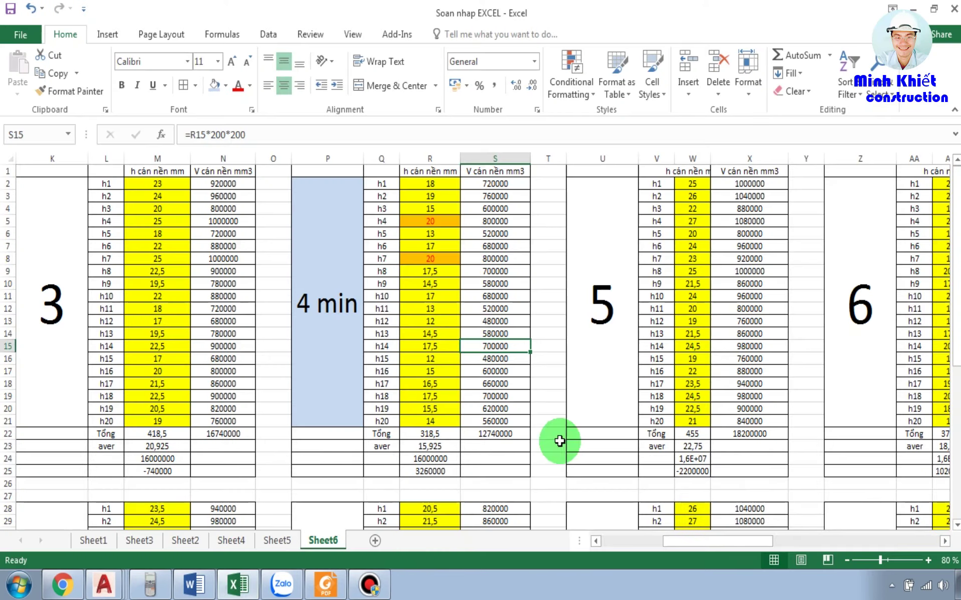
left_click(336, 447)
left_click(329, 343)
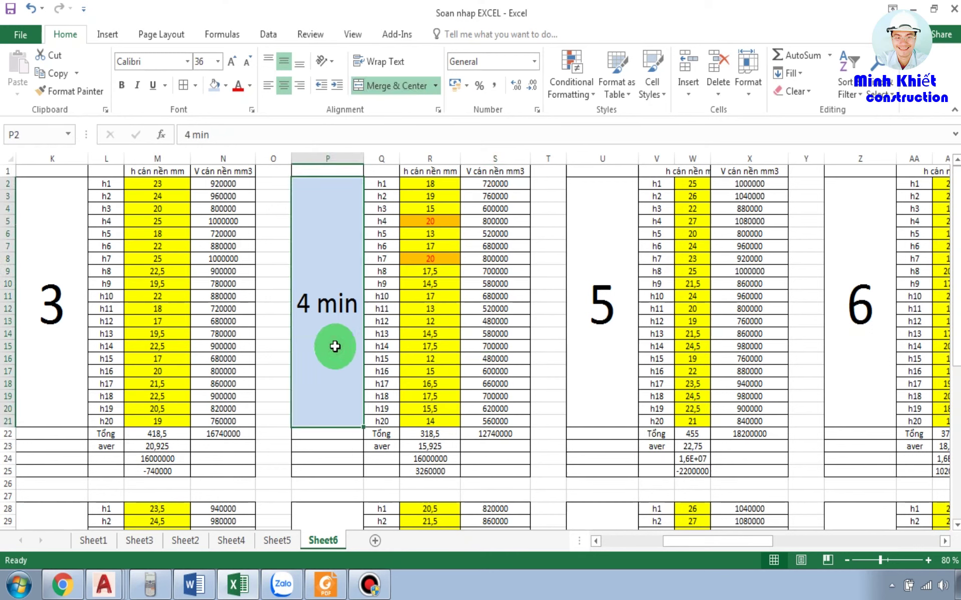
left_click(429, 446)
left_click(429, 470)
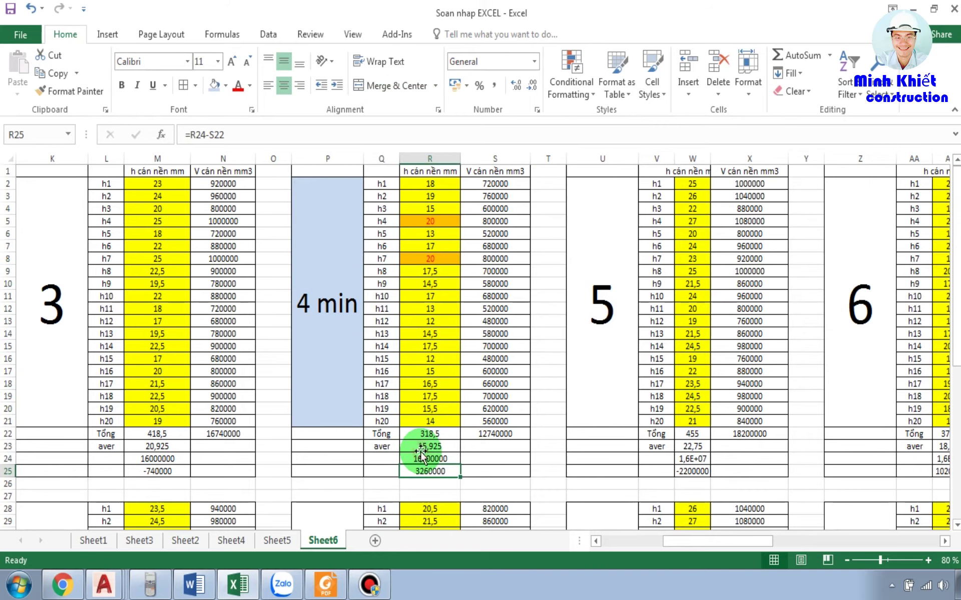
left_click(430, 444)
Find the "12 max" table on Sheet6 and inspect its average thickness formula
scroll(430, 444, "down", 5)
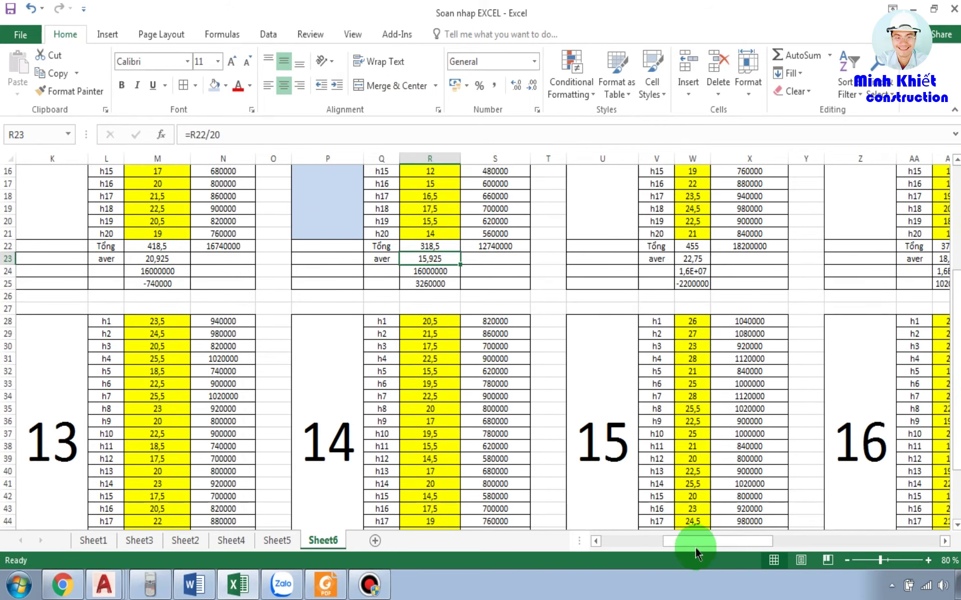
left_click_drag(691, 541, 572, 545)
scroll(397, 440, "down", 4)
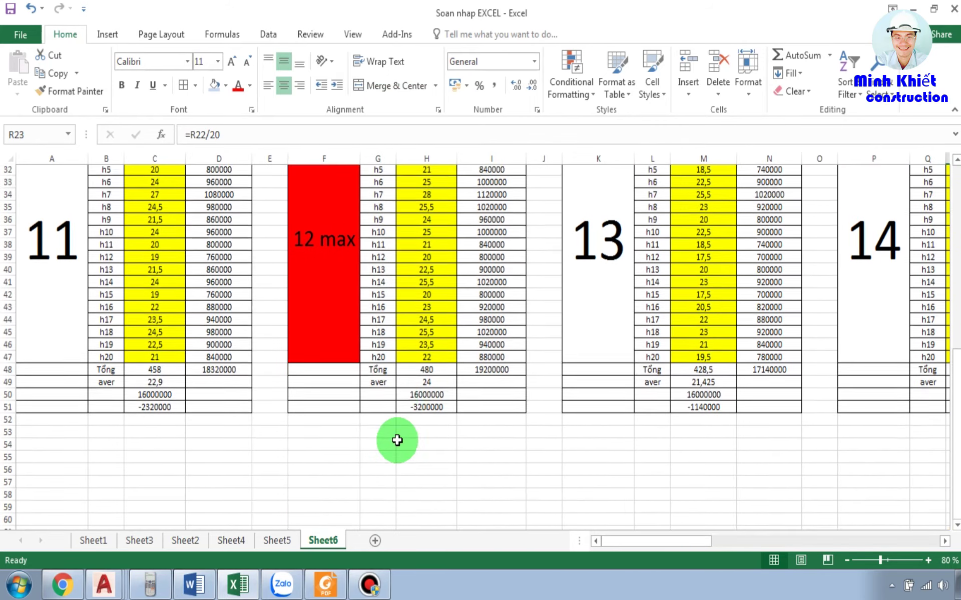
left_click(413, 434)
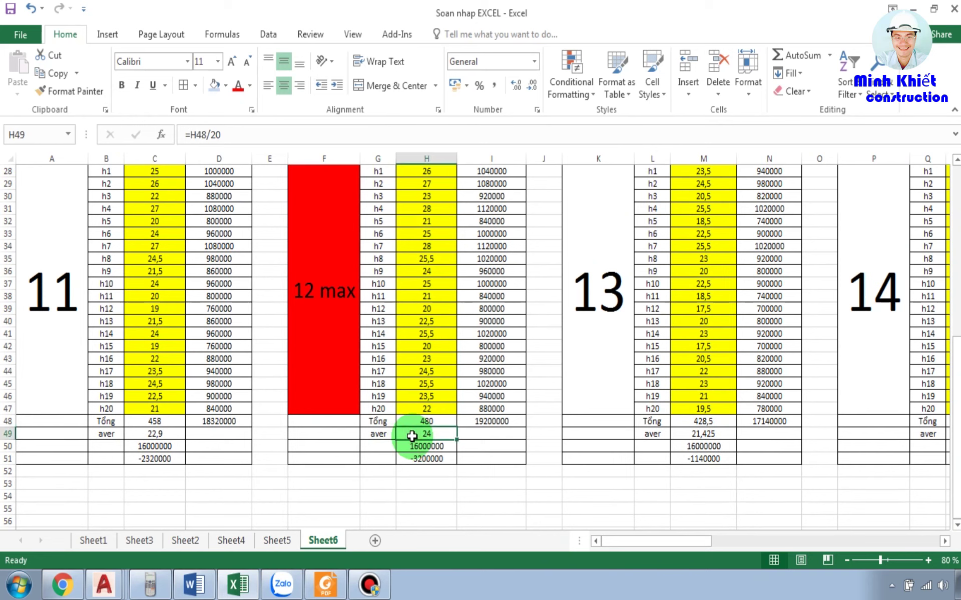
left_click(423, 485)
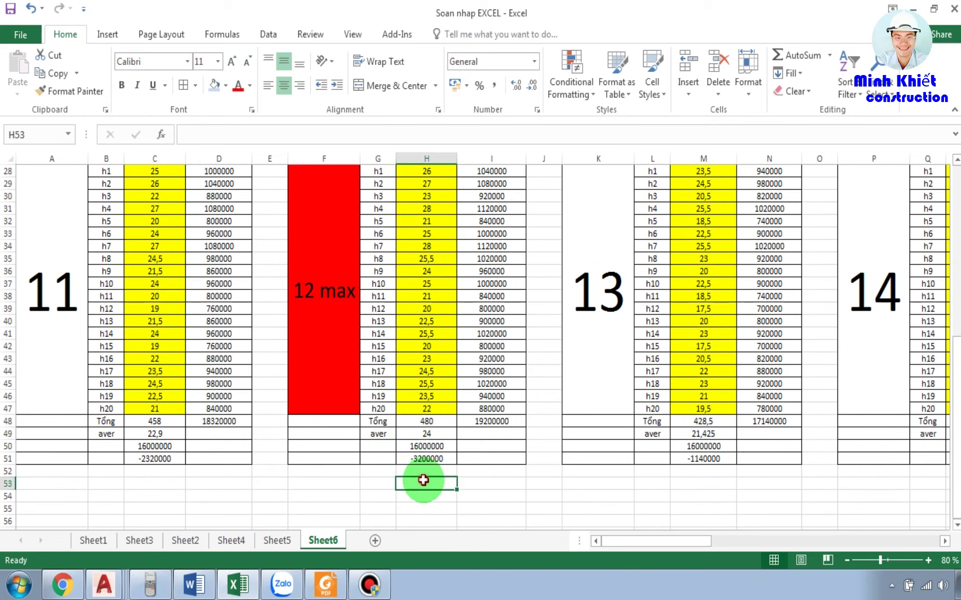
left_click(719, 381)
left_click(373, 585)
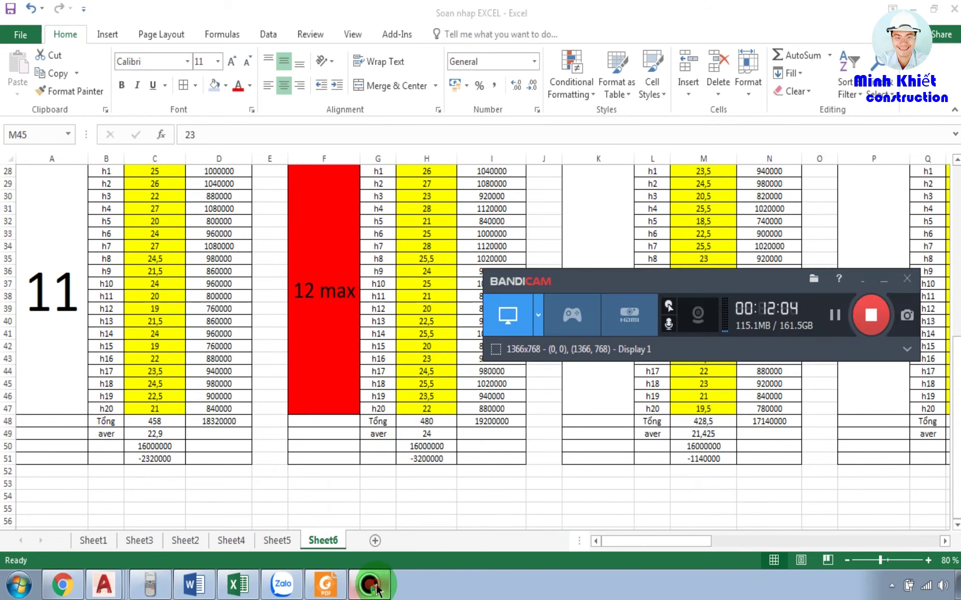
left_click(691, 407)
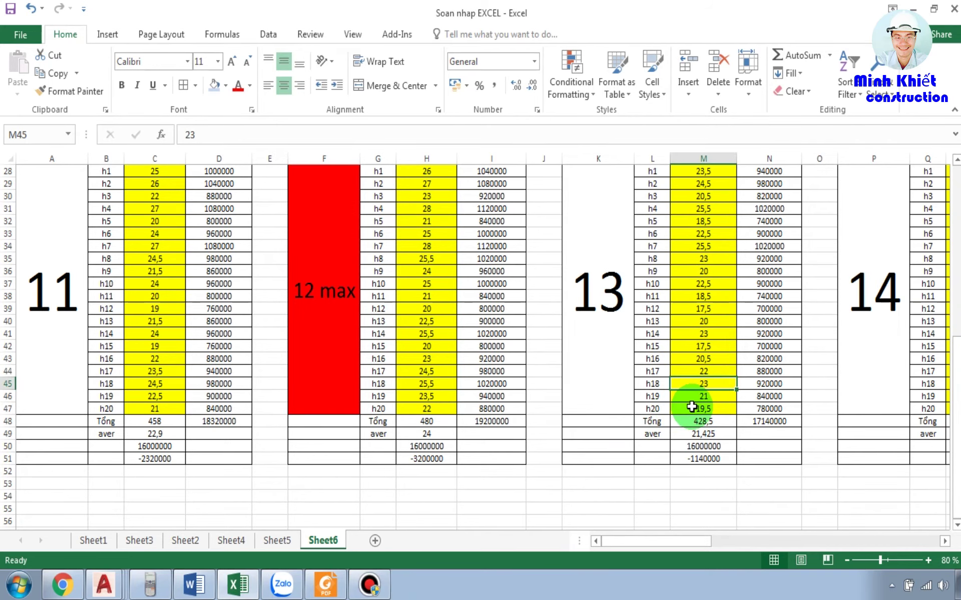
Look through the thickness values in the tables of sections 13 and 3, and bring up the tables of sections 15 to 17
left_click(703, 343)
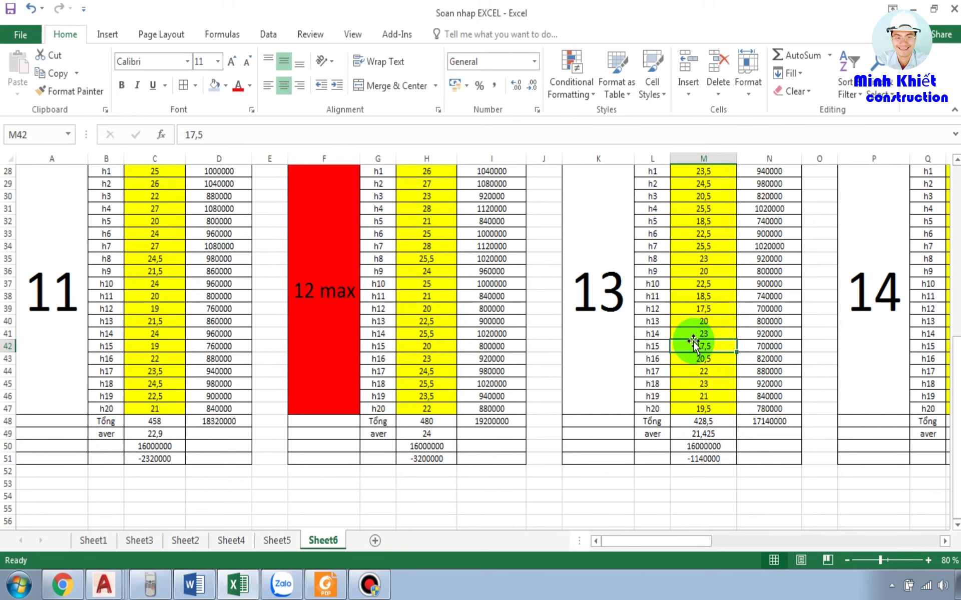
left_click(703, 308)
scroll(711, 313, "up", 5)
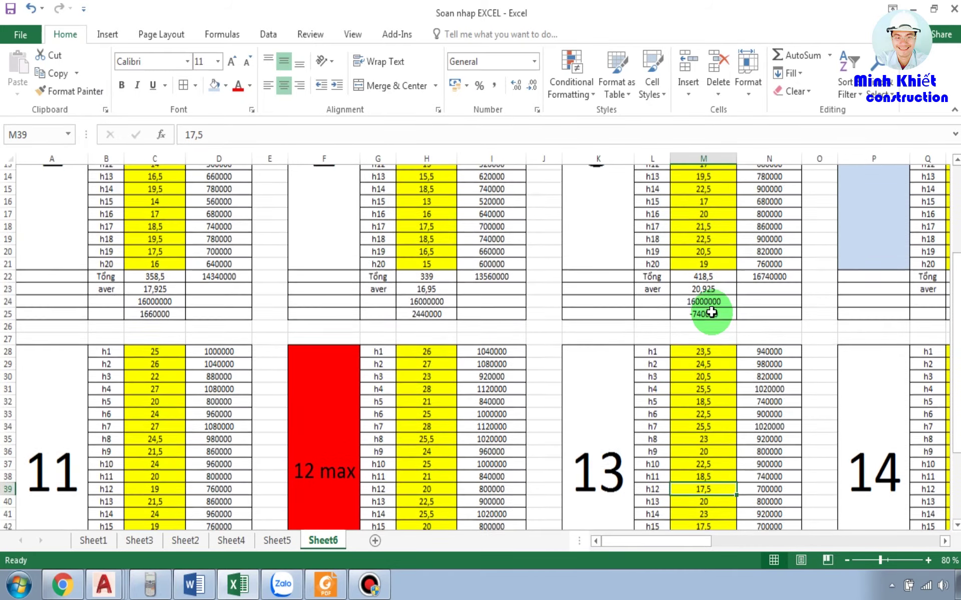
scroll(711, 313, "up", 4)
left_click(710, 256)
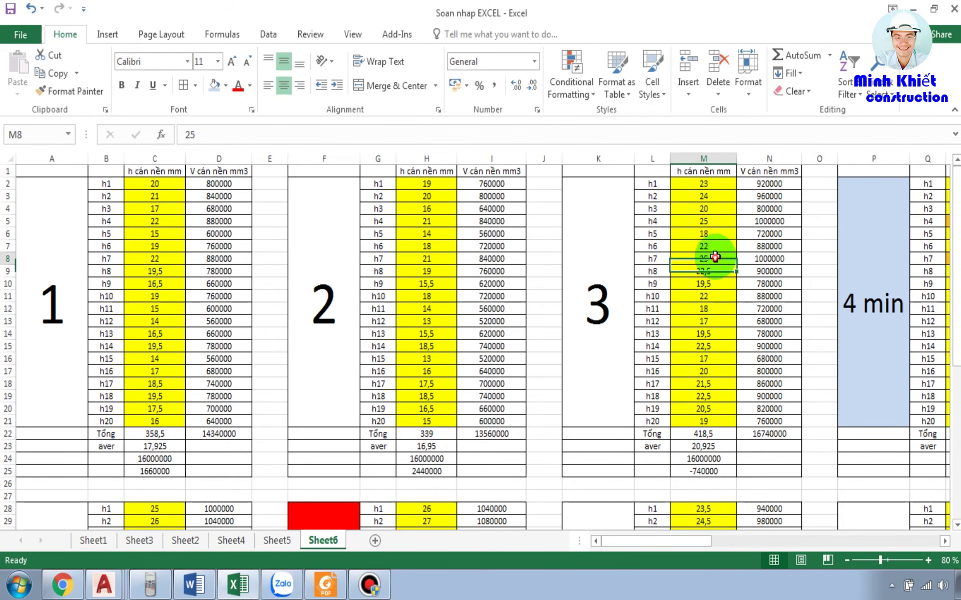
left_click(716, 236)
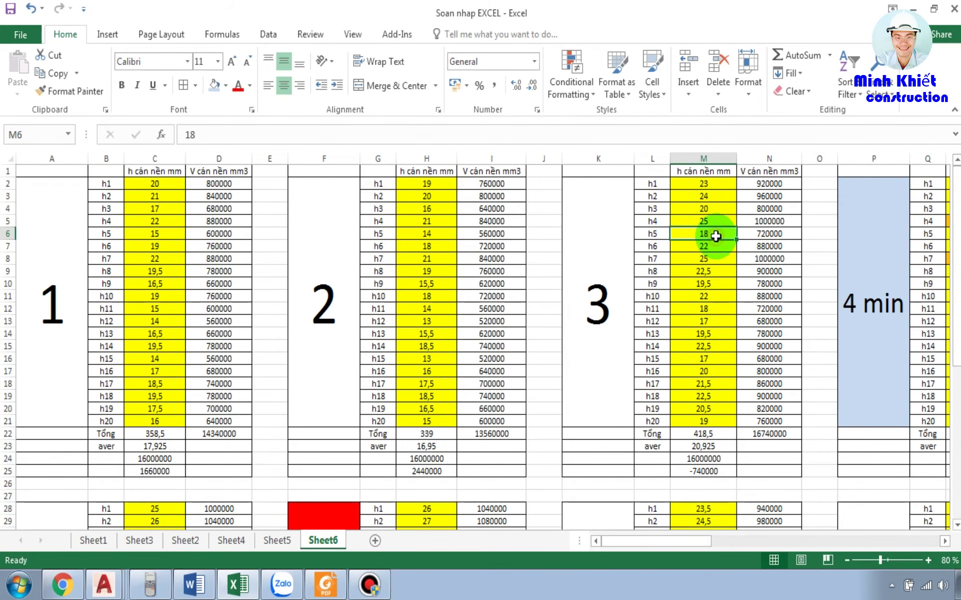
left_click(706, 271)
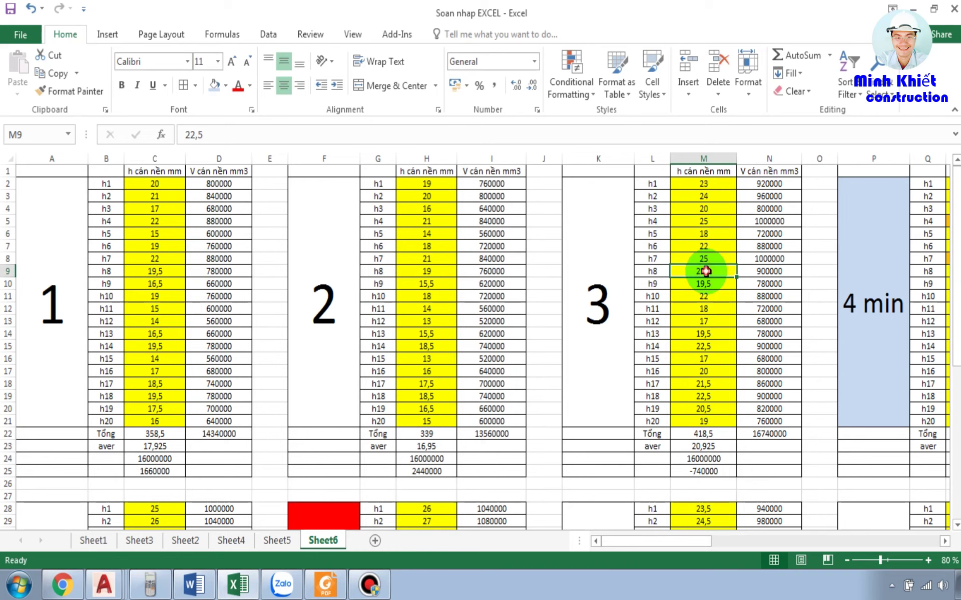
left_click(706, 298)
left_click_drag(673, 543, 762, 540)
scroll(714, 457, "down", 9)
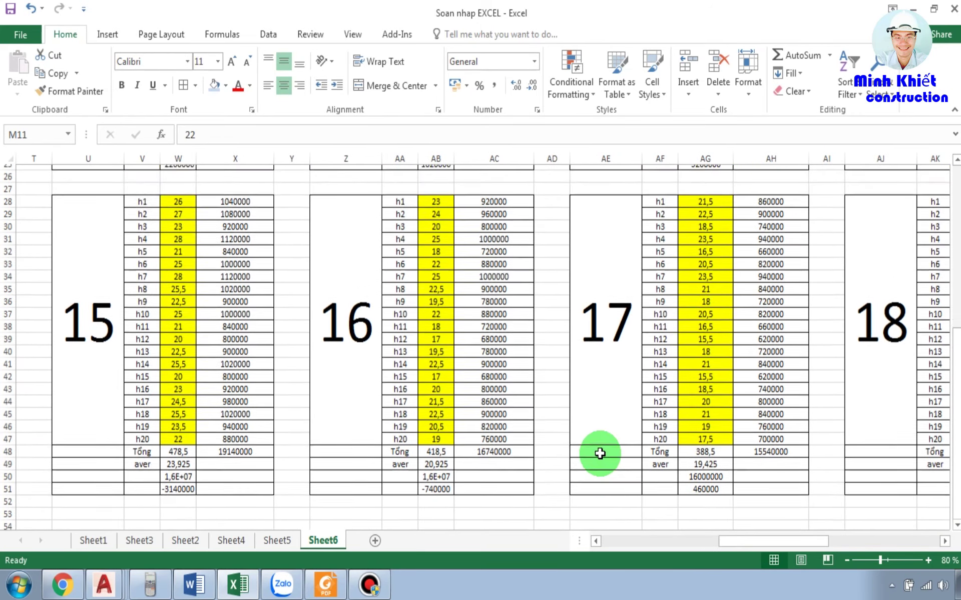
Inspect the total and average thickness formulas of the section 17 table, leaving an empty cell beside the table selected
scroll(599, 455, "up", 1)
left_click(698, 458)
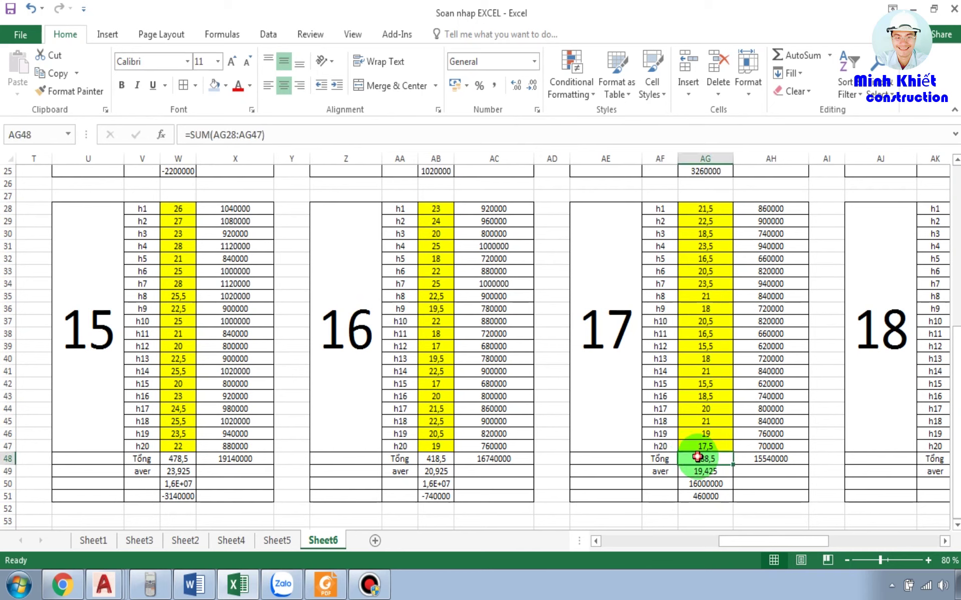
left_click(698, 470)
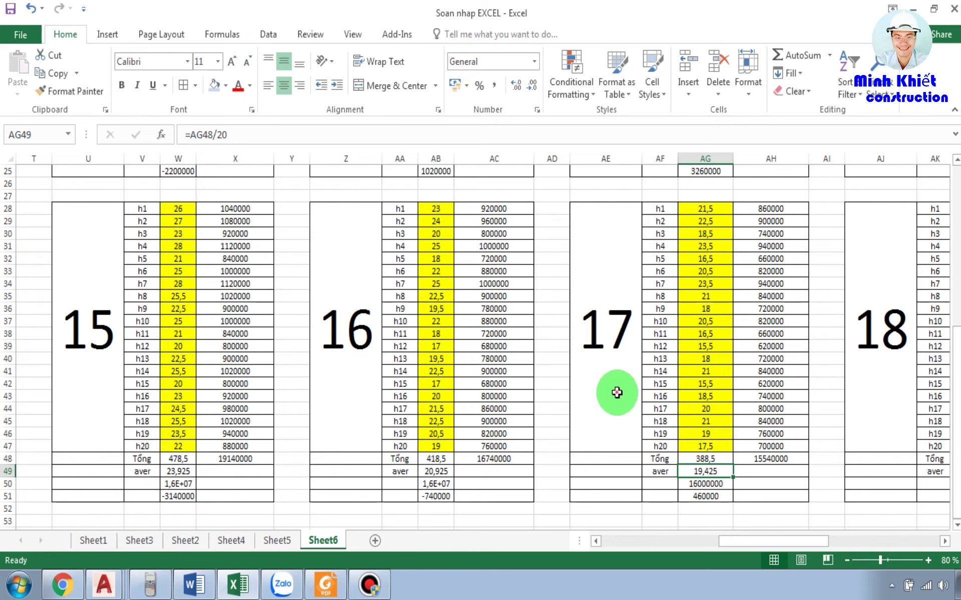
left_click(616, 392)
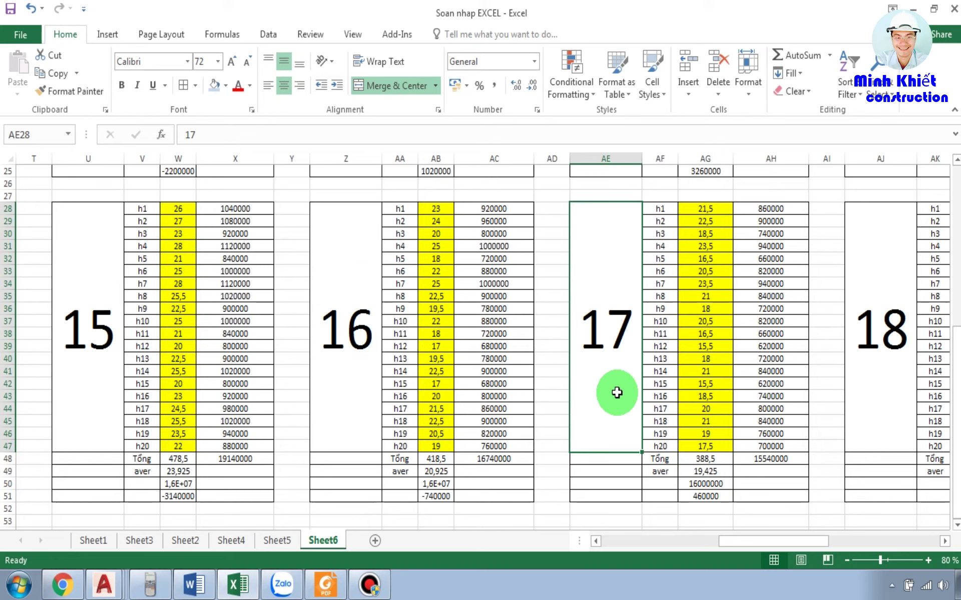
left_click(614, 389)
left_click(551, 395)
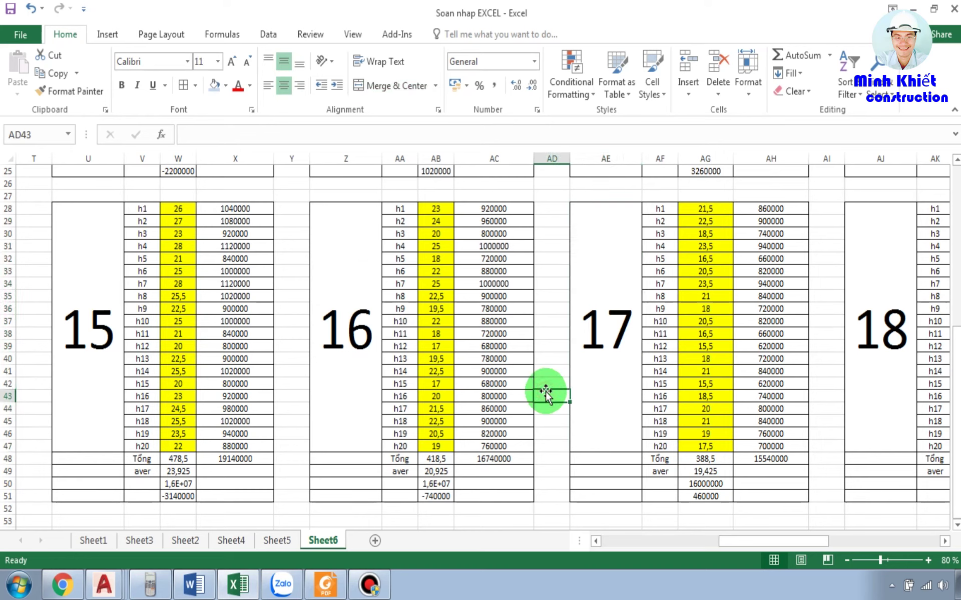
Switch to the ketcau.dwg drawing in AutoCAD and mark out the empty strip above section 12 max with a selection window
mouse_move(105, 588)
left_click(50, 554)
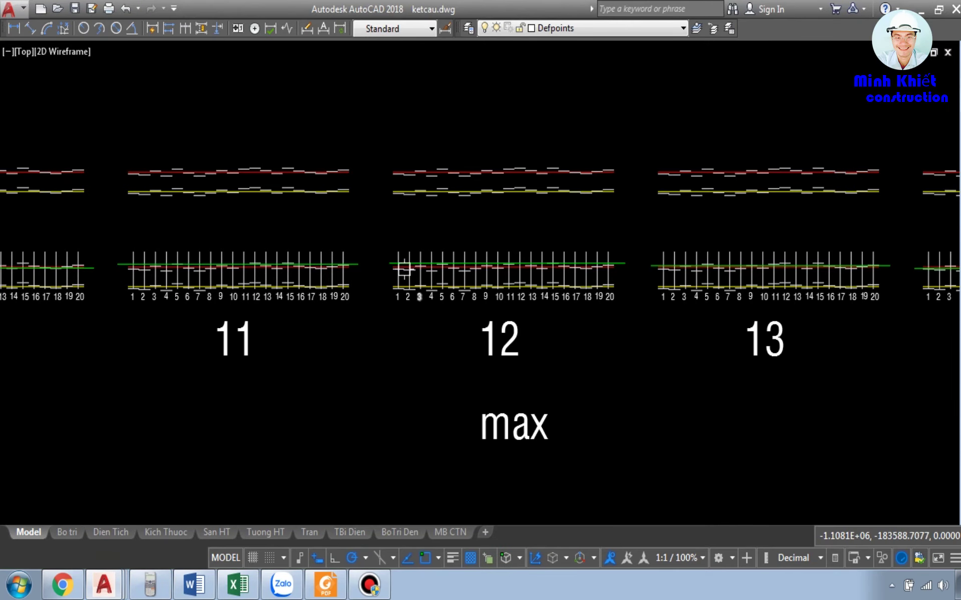
left_click(380, 212)
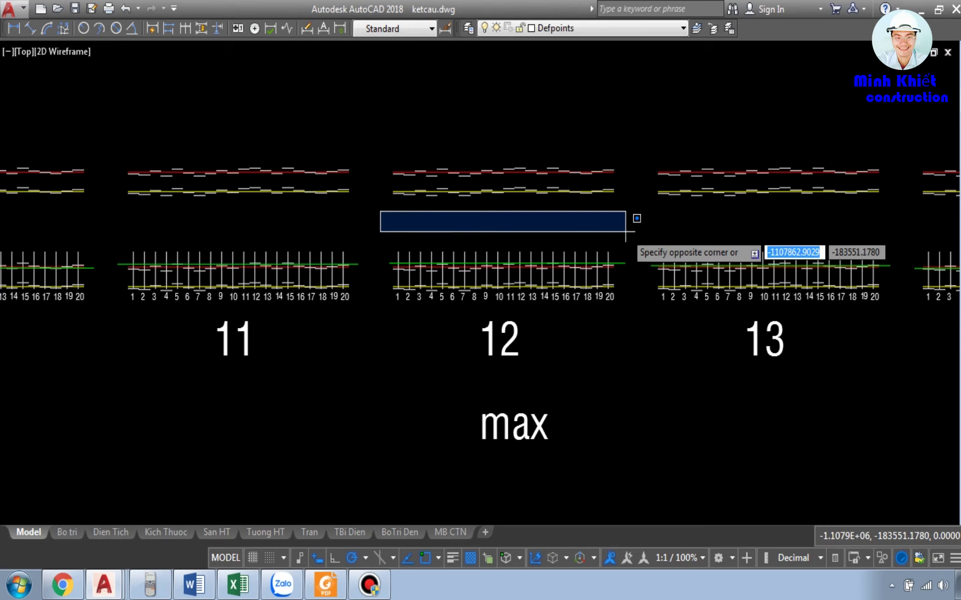
left_click(626, 231)
Look back along the row of sections in ketcau.dwg, from section 12 past sections 11, 10 and 9
left_click(113, 590)
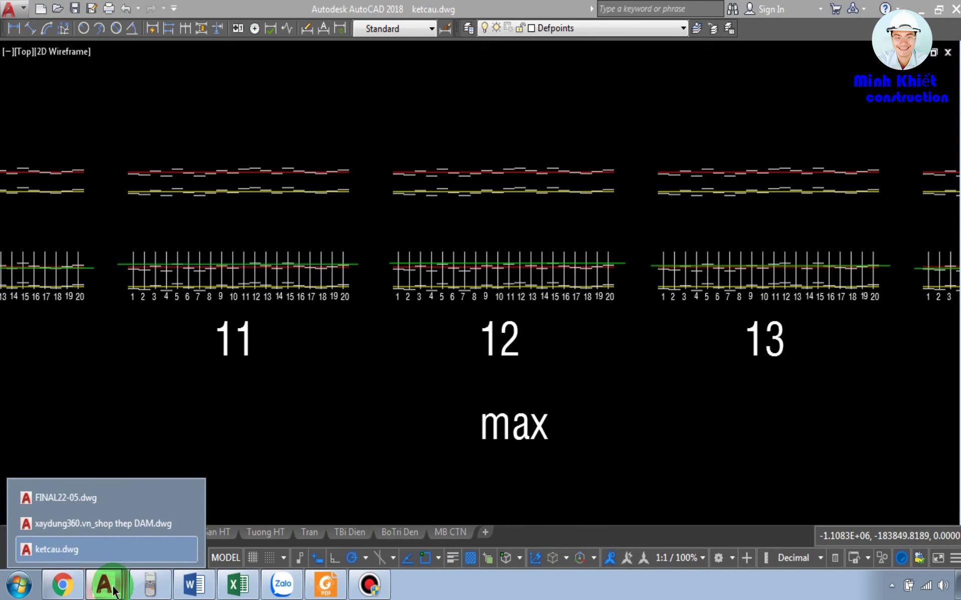
left_click(56, 549)
left_click(245, 414)
left_click_drag(313, 445, 602, 431)
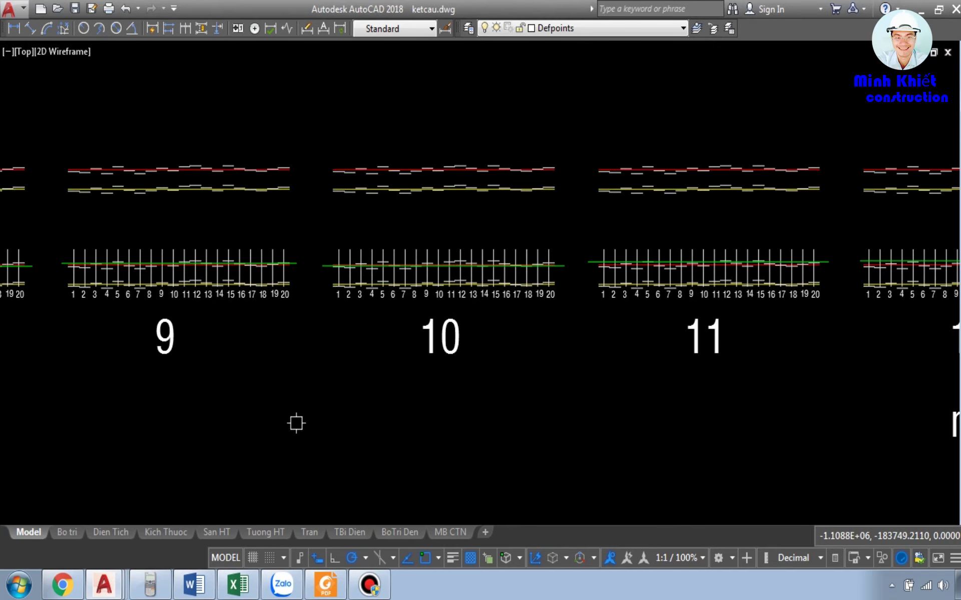
left_click_drag(296, 423, 590, 438)
Return to the Excel workbook, find the "4 min" table on Sheet6 and inspect its average thickness cell
left_click(238, 585)
scroll(390, 445, "up", 10)
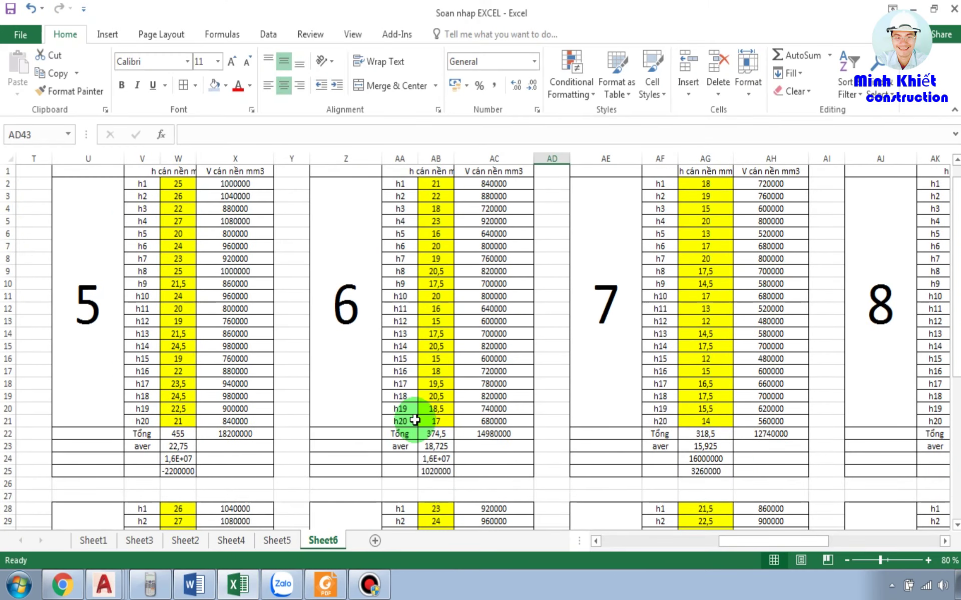
left_click(602, 542)
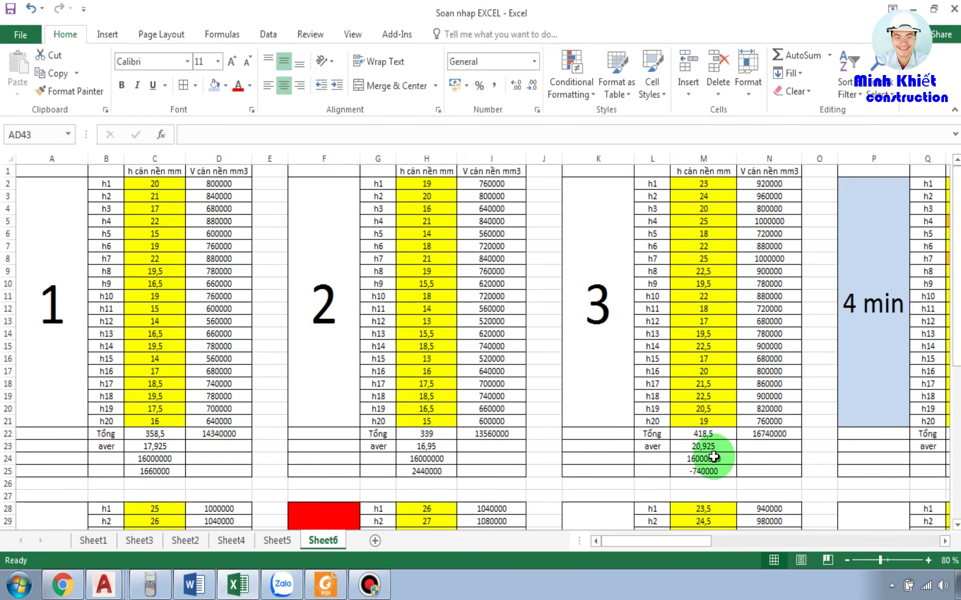
left_click(945, 541)
left_click(945, 542)
left_click(944, 541)
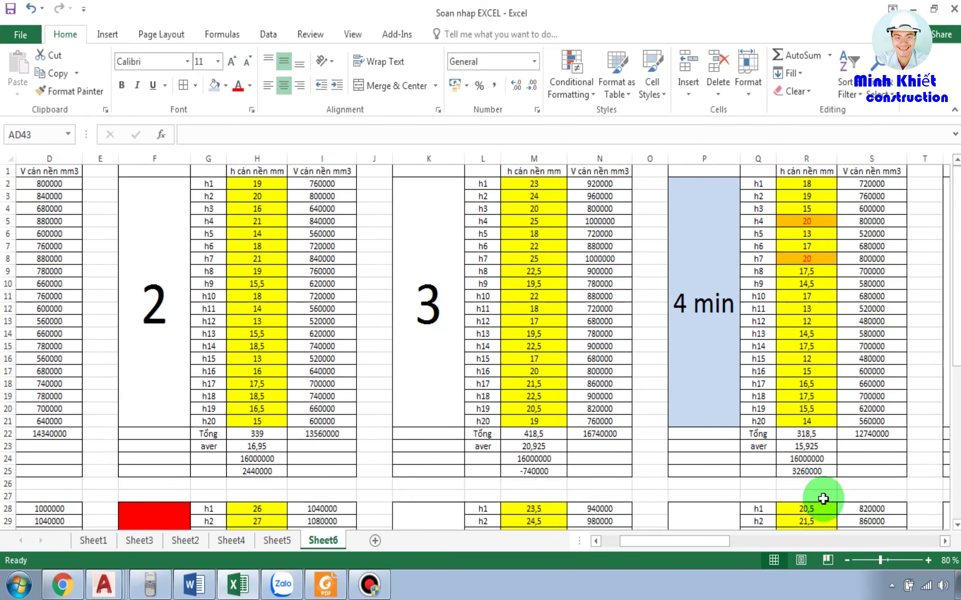
left_click(814, 446)
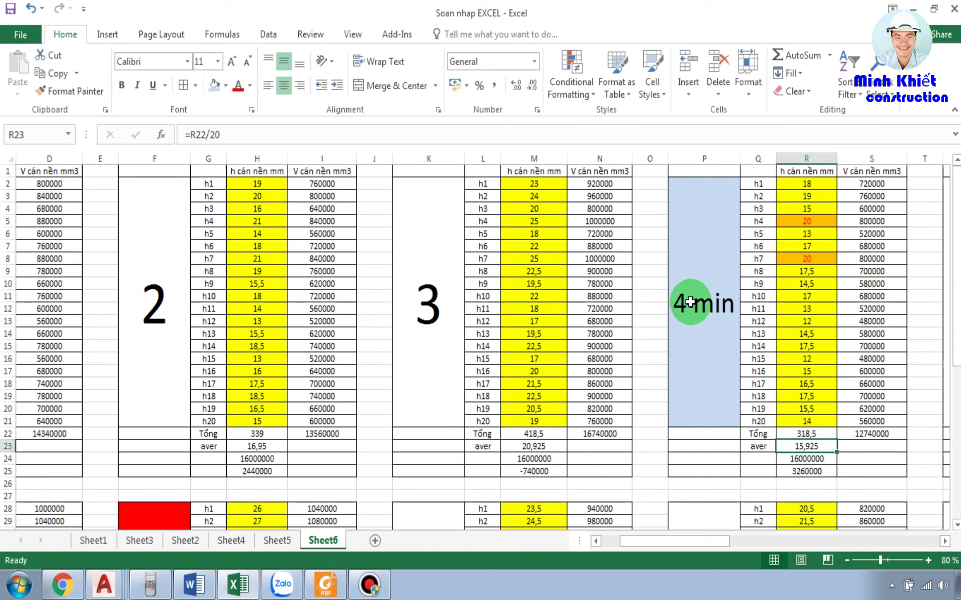
Find the "12 max" table below and inspect its average thickness cell for comparison
scroll(690, 301, "down", 5)
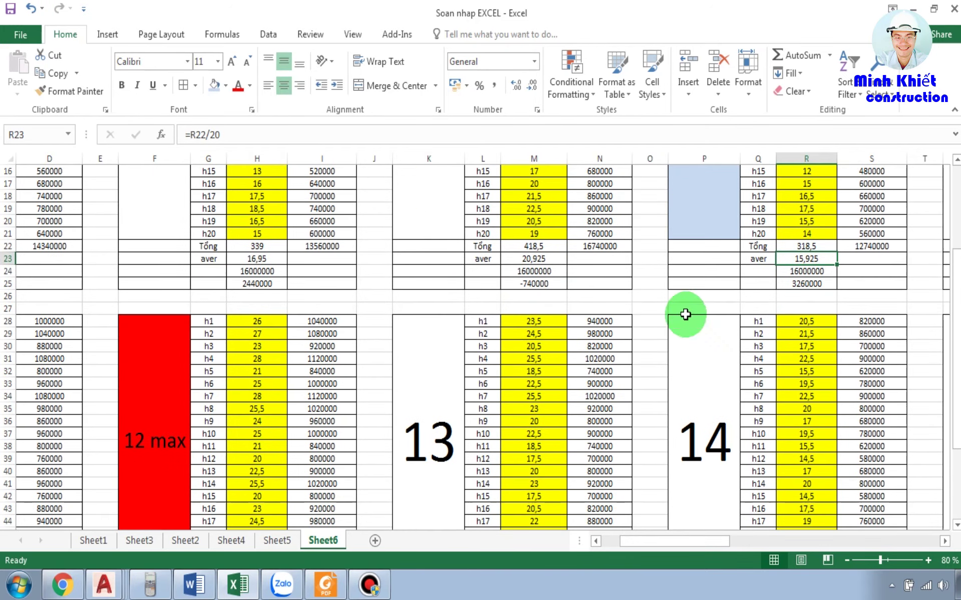
scroll(236, 446, "down", 4)
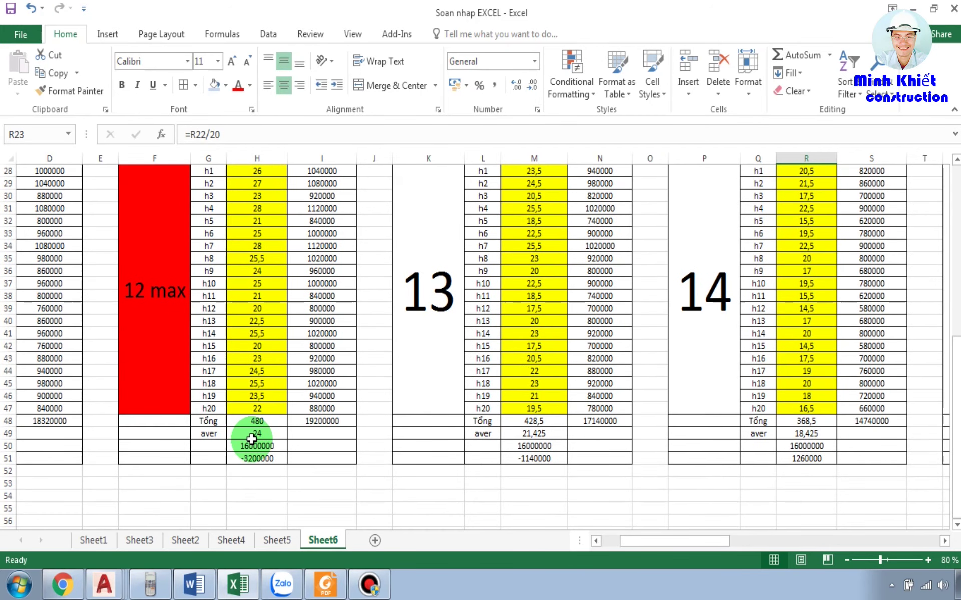
left_click(257, 434)
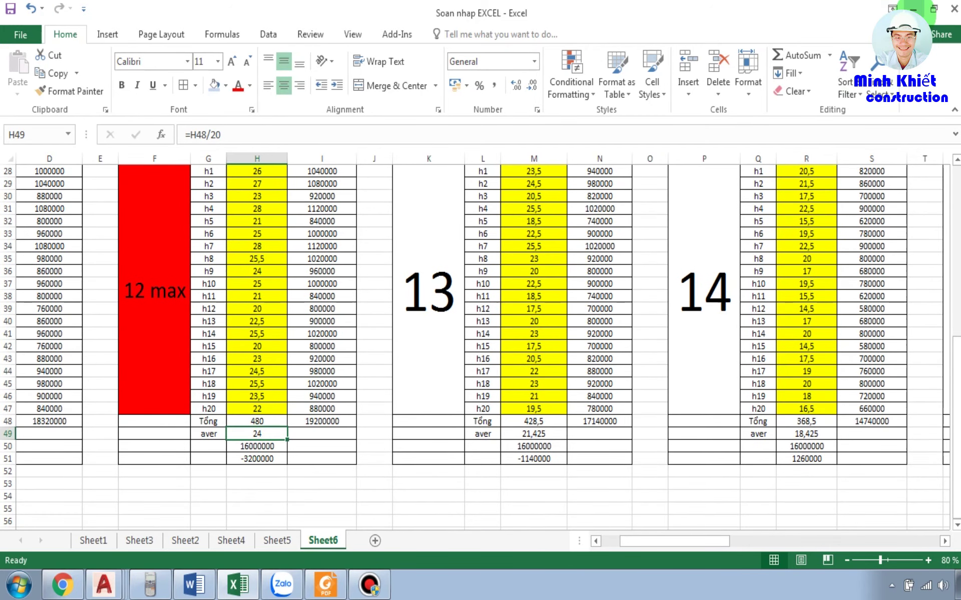
Switch back to the AutoCAD drawing and minimize the open windows to show the desktop
key("alt+Tab")
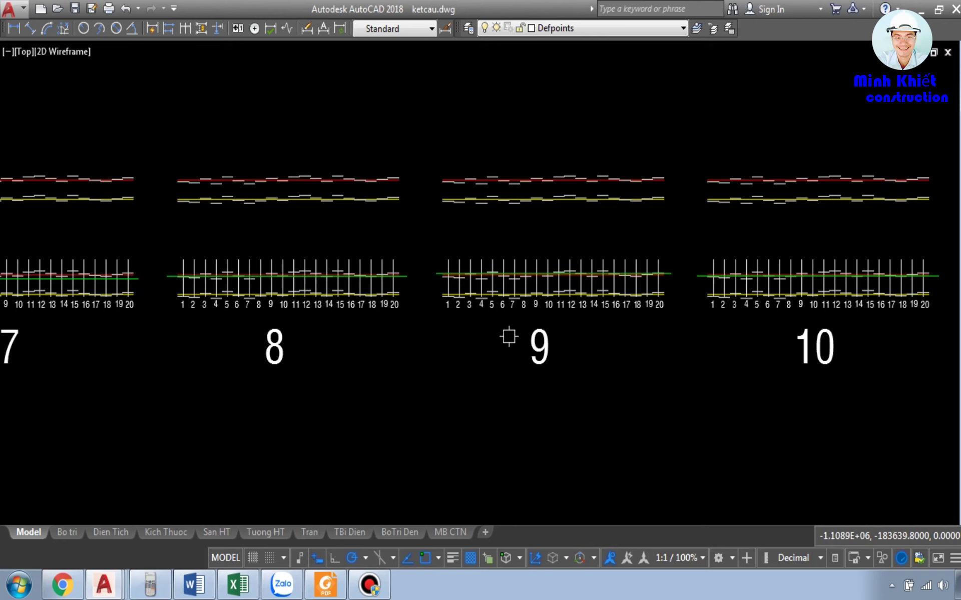
left_click(922, 10)
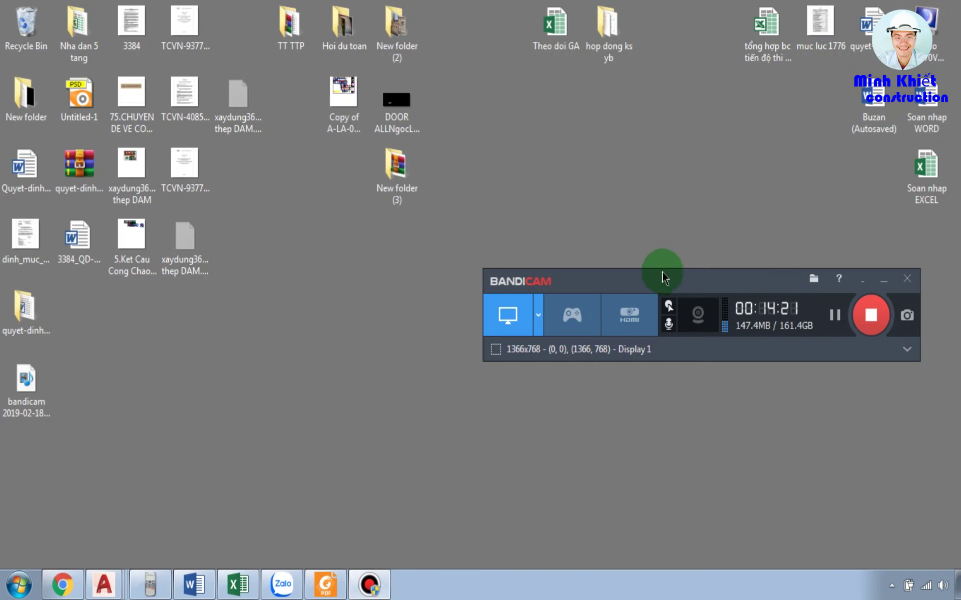
left_click_drag(667, 283, 664, 363)
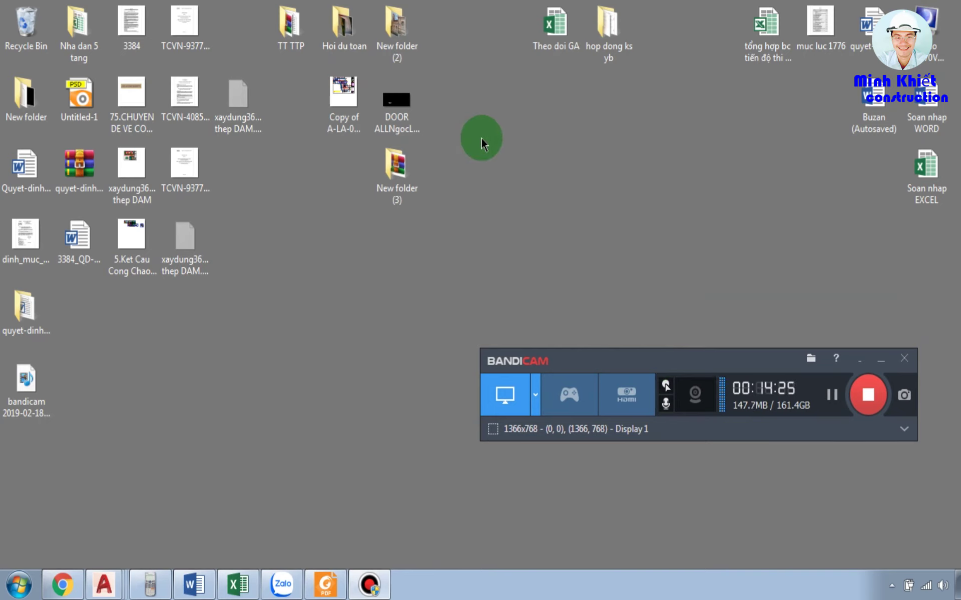